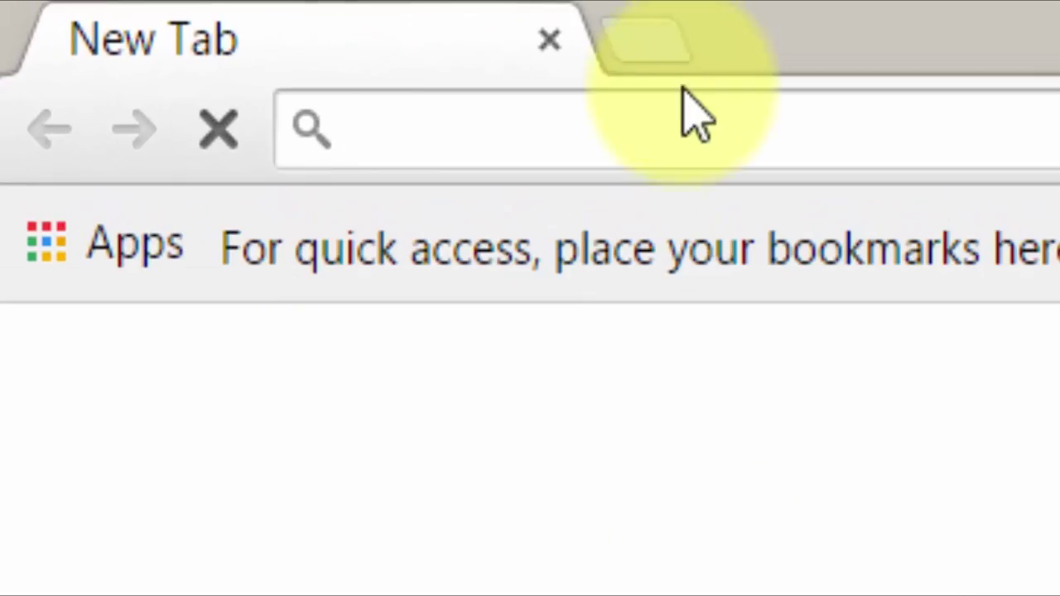
Go to pimylifeup.com and open the "Build a Raspberry Pi Security Camera Network" project article
click(693, 152)
text(http://pi)
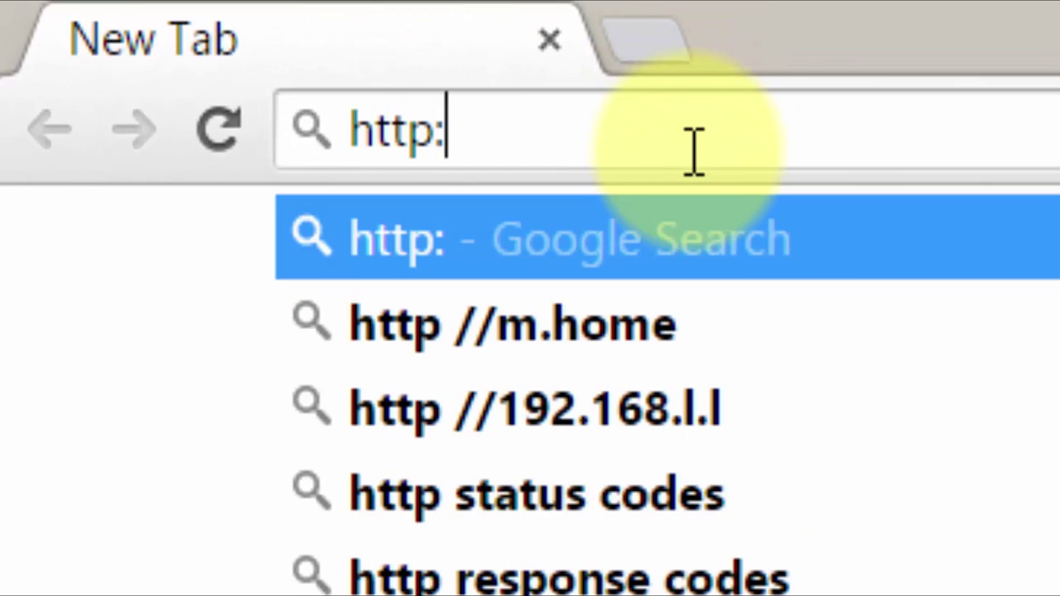
text(mylifeup.com)
key(Return)
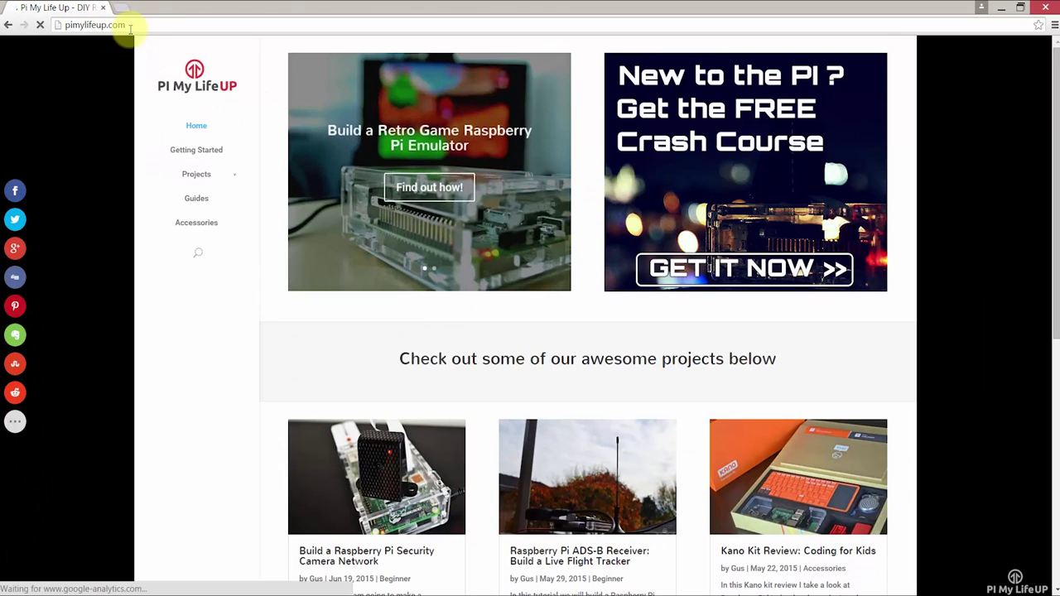
scroll(257, 248, down, 2)
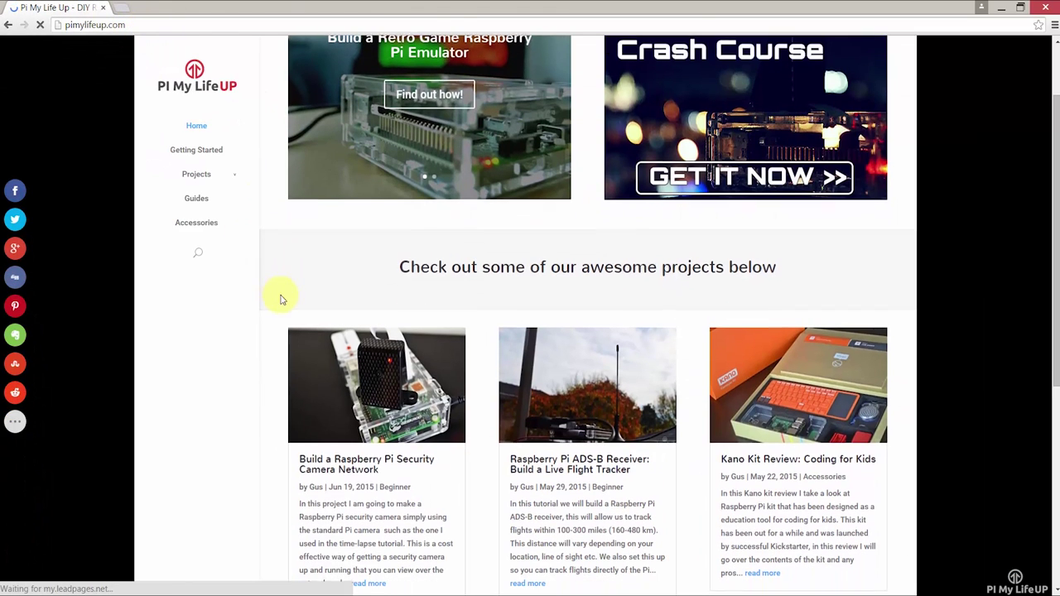
click(386, 448)
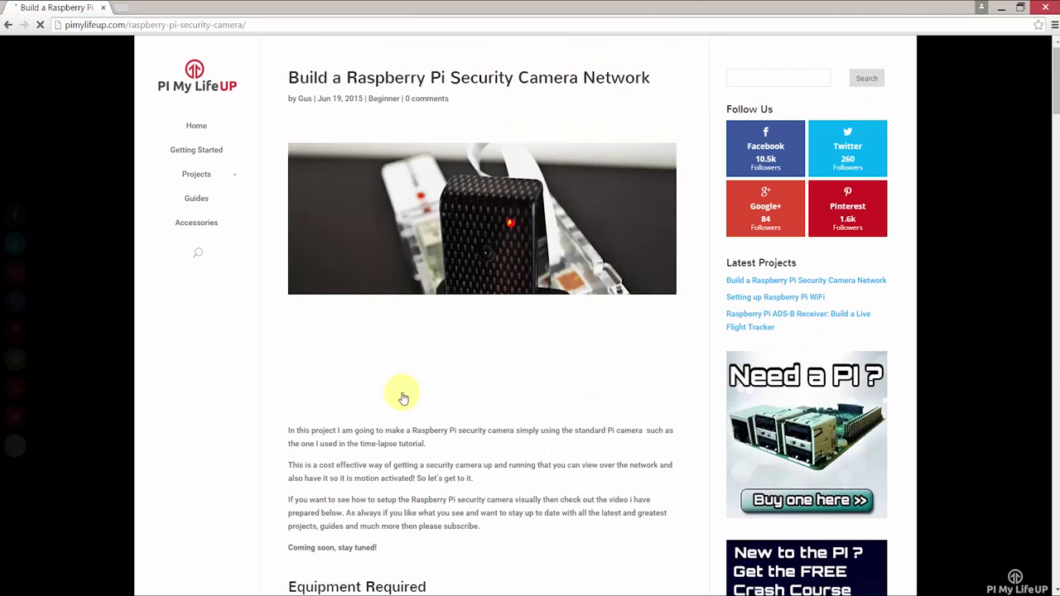
Find the MotionPie releases through the article and download motionpie-raspberrypi2-20150601.img.gz from GitHub
scroll(403, 400, down, 3)
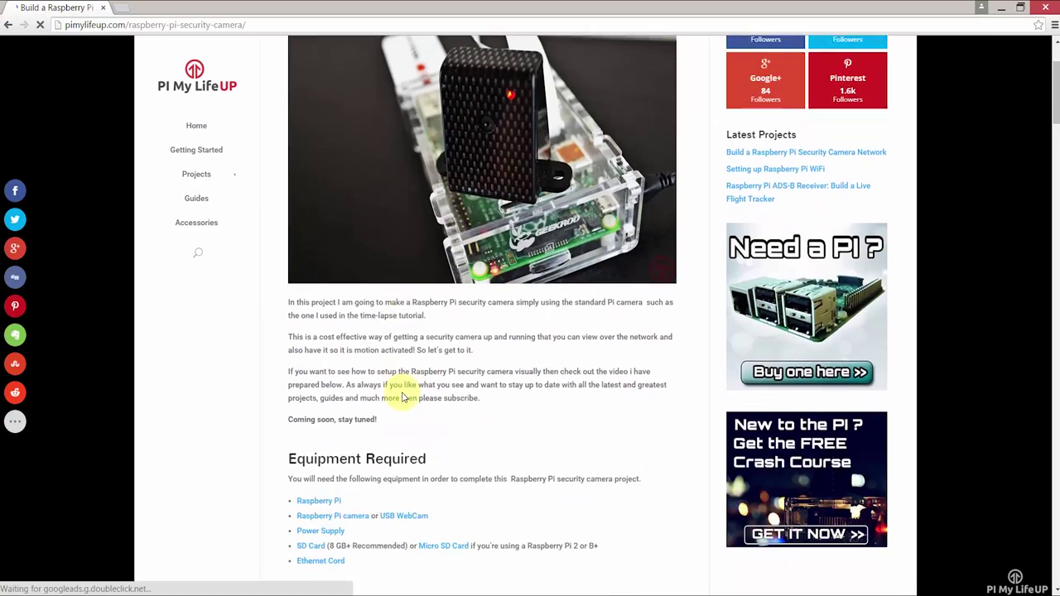
scroll(434, 383, down, 3)
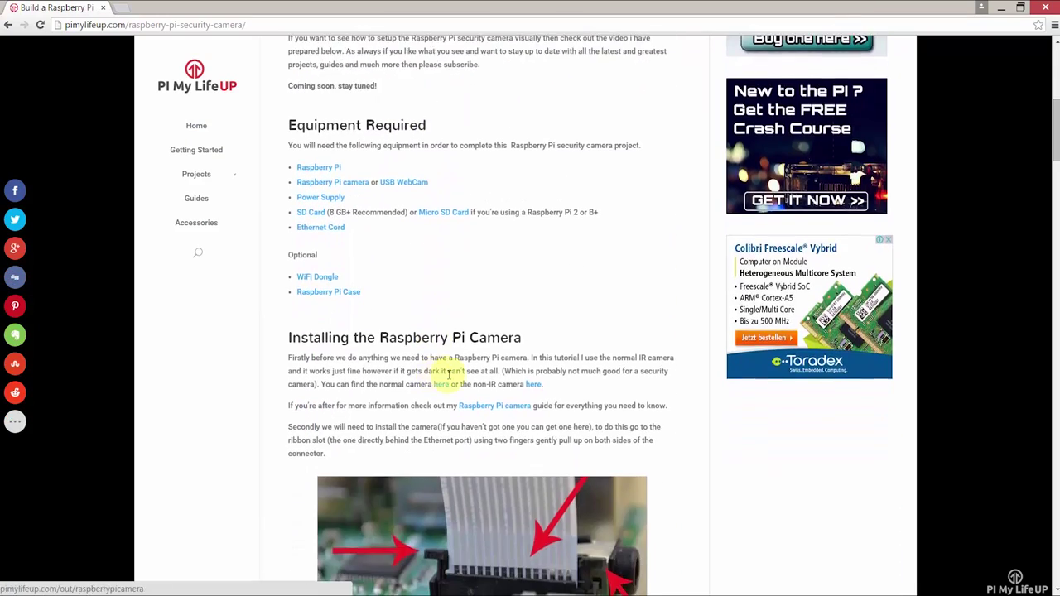
scroll(452, 352, down, 3)
scroll(448, 497, down, 3)
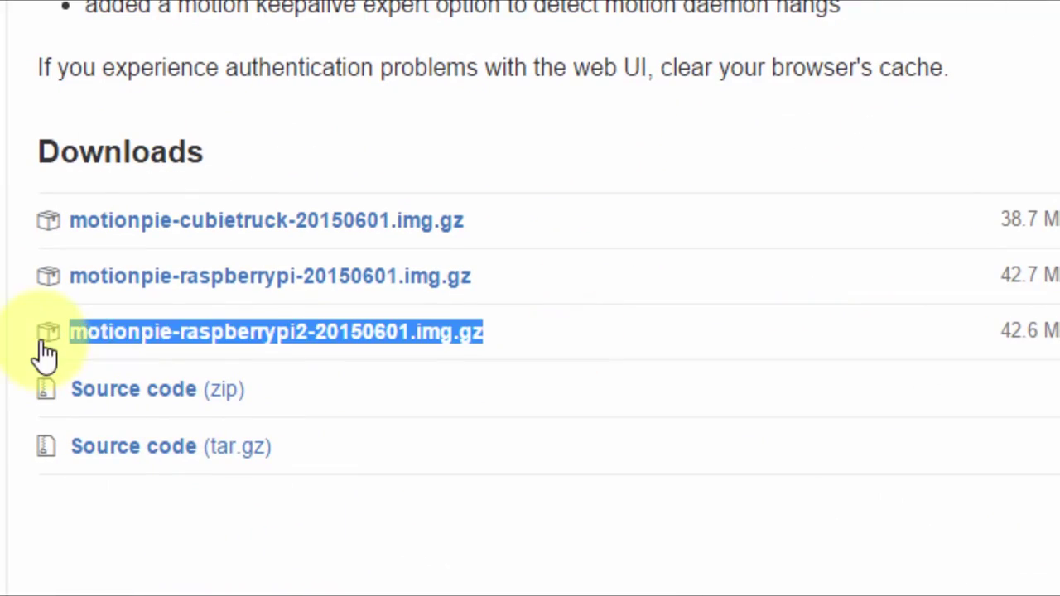
click(385, 332)
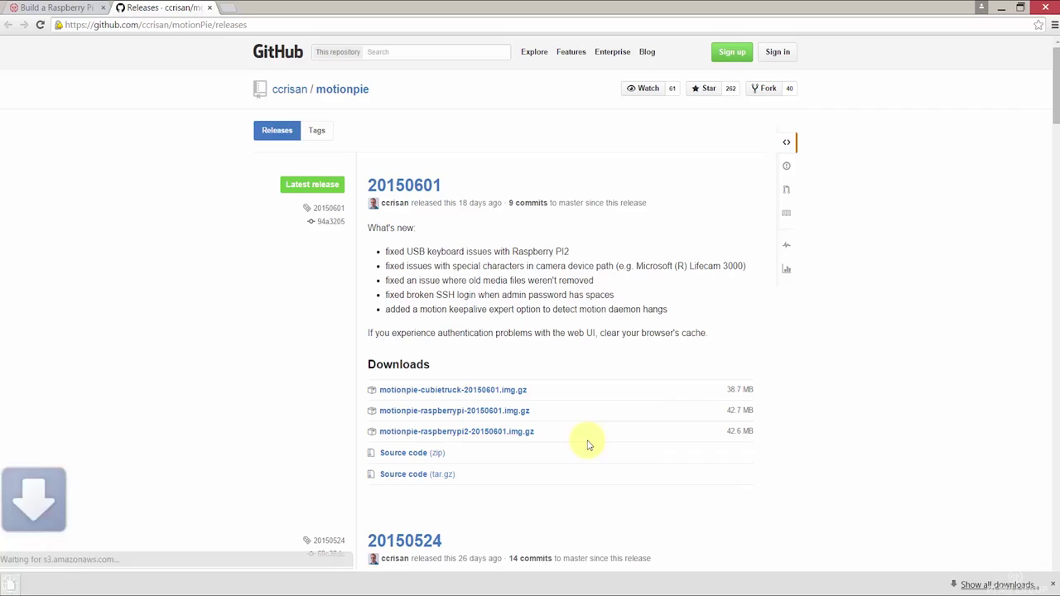
Return to the tutorial article, follow its Win32DiskImager link and download the Win32 Disk Imager installer
click(62, 7)
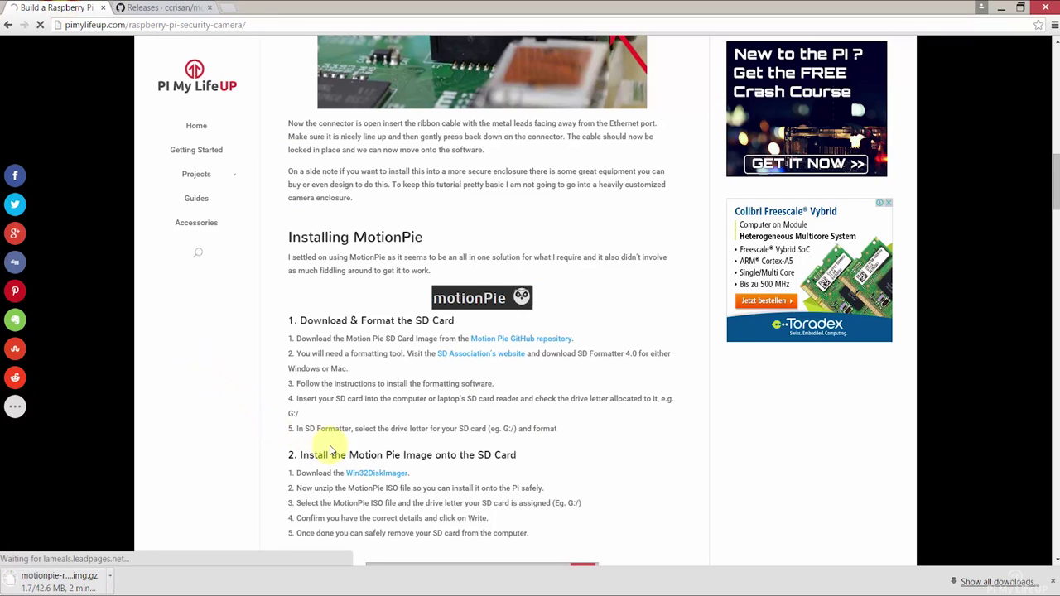
scroll(410, 443, down, 1)
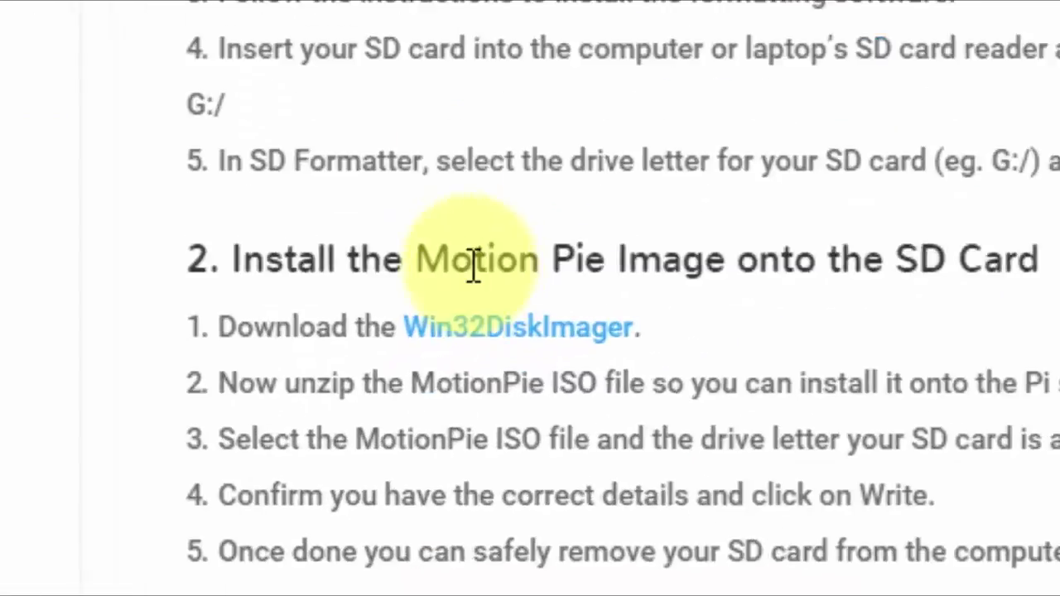
click(518, 327)
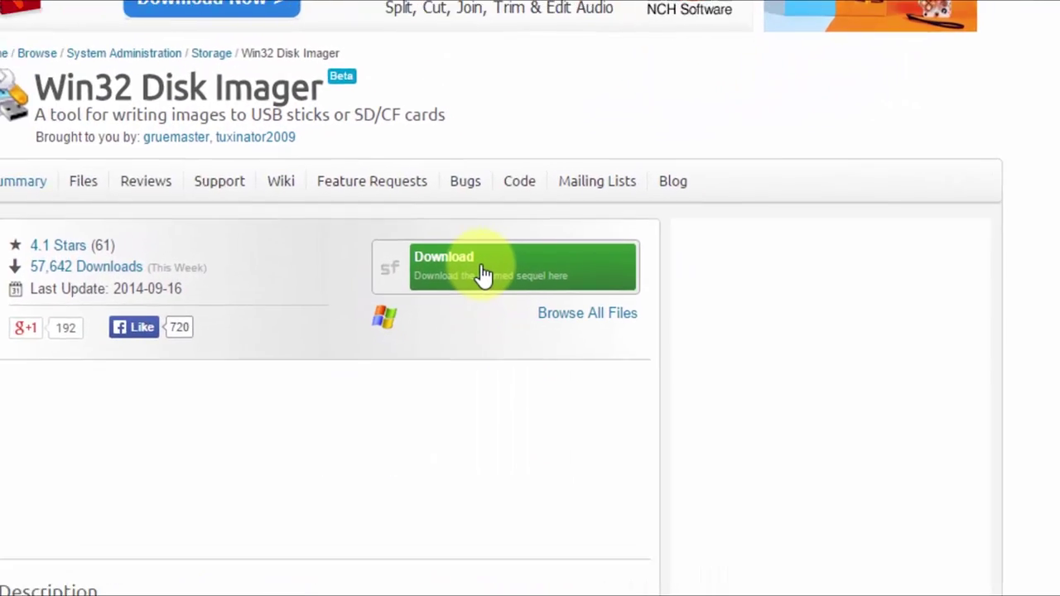
click(482, 272)
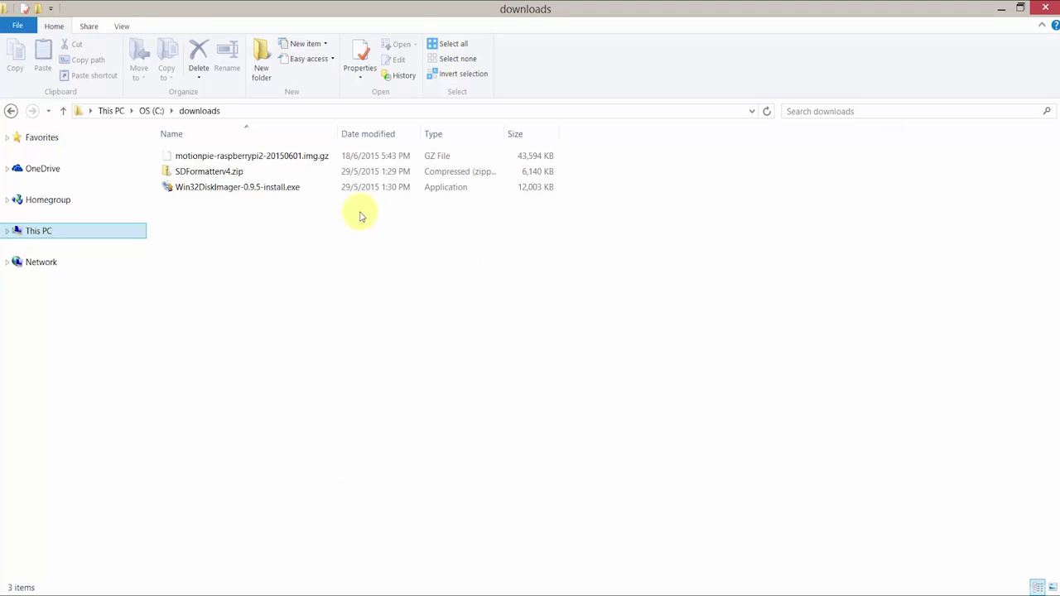
Extract motionpie-raspberrypi2-20150601.img.gz directly into the downloads folder with 7-Zip
click(361, 214)
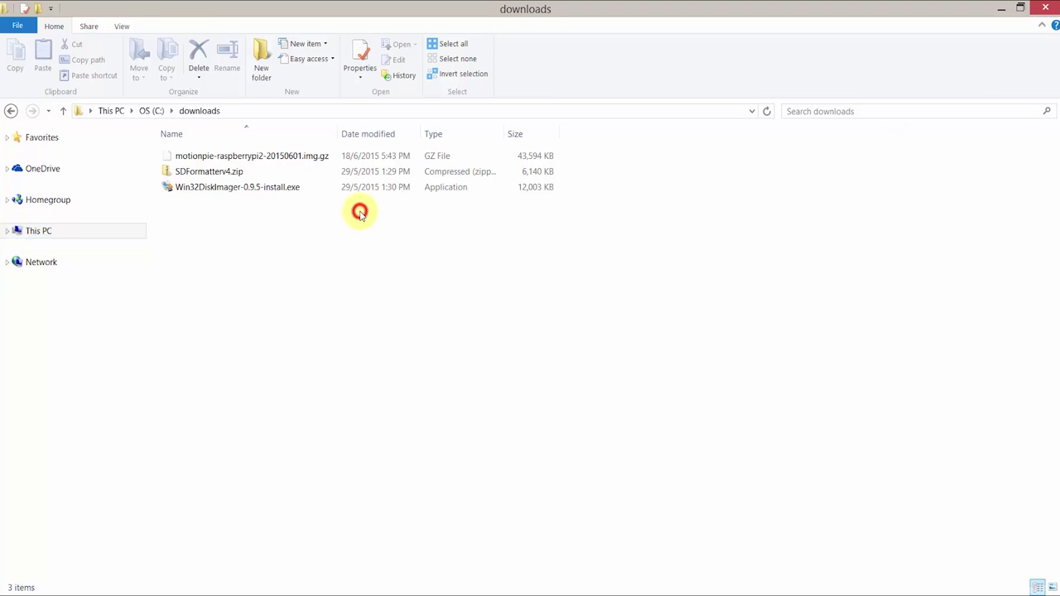
click(315, 155)
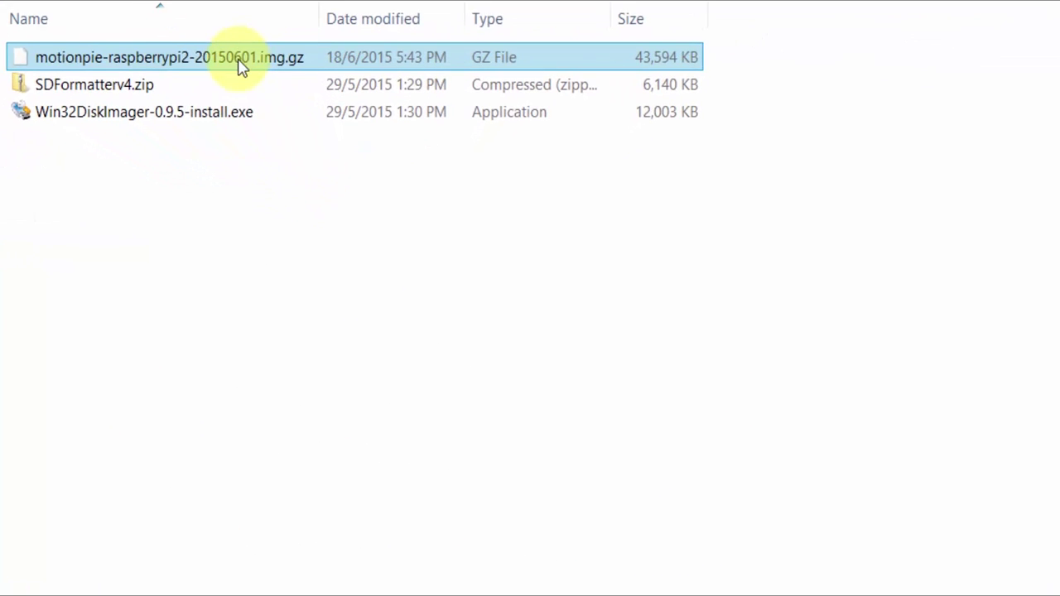
right_click(237, 67)
mouse_move(316, 101)
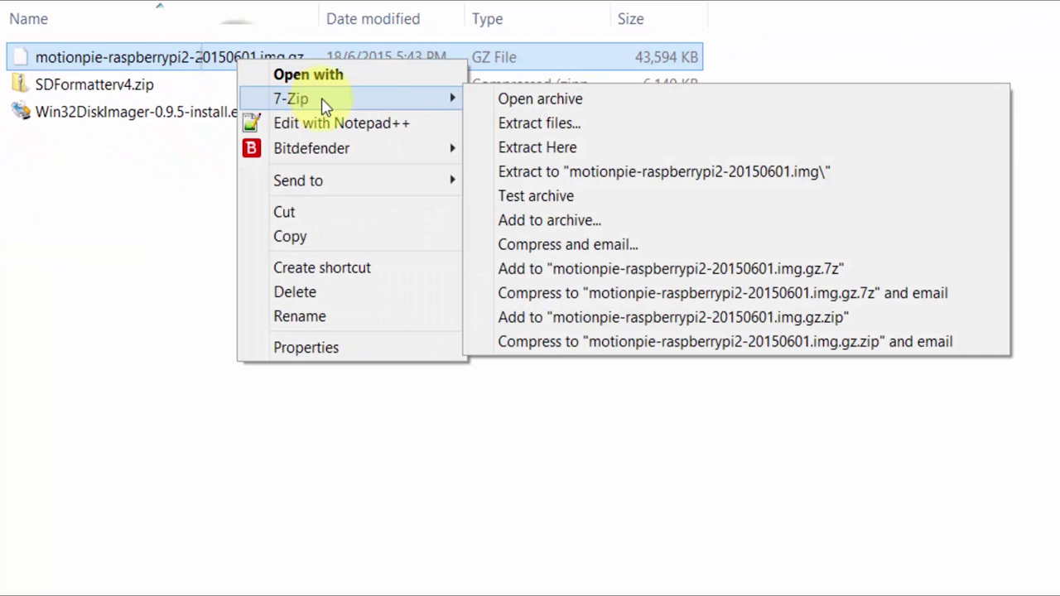
click(584, 148)
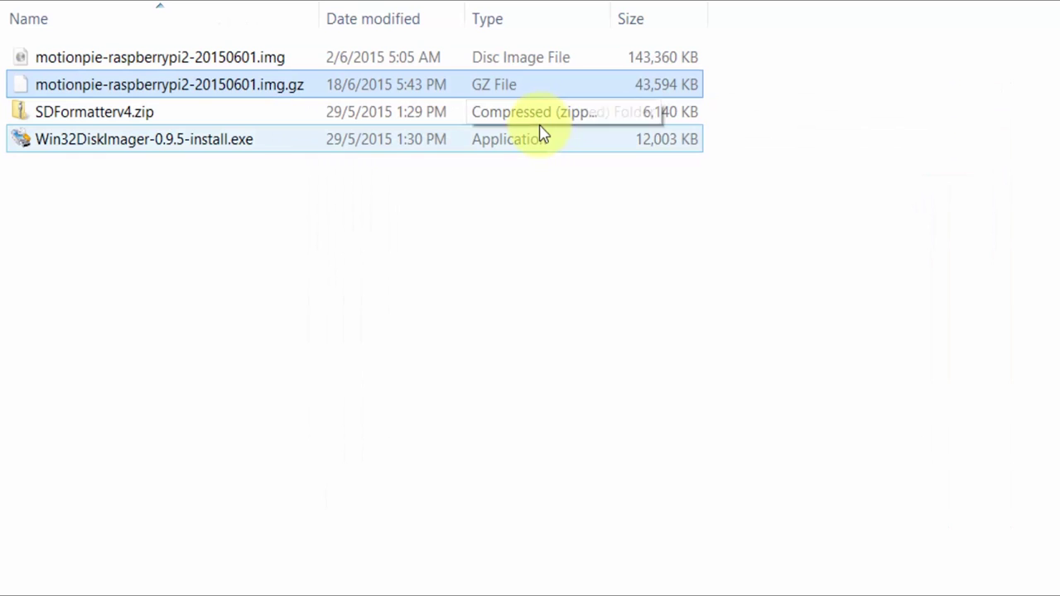
Extract SDFormatterv4.zip to the folder C:\downloads\SDFormatterv4
click(560, 115)
right_click(559, 115)
click(627, 180)
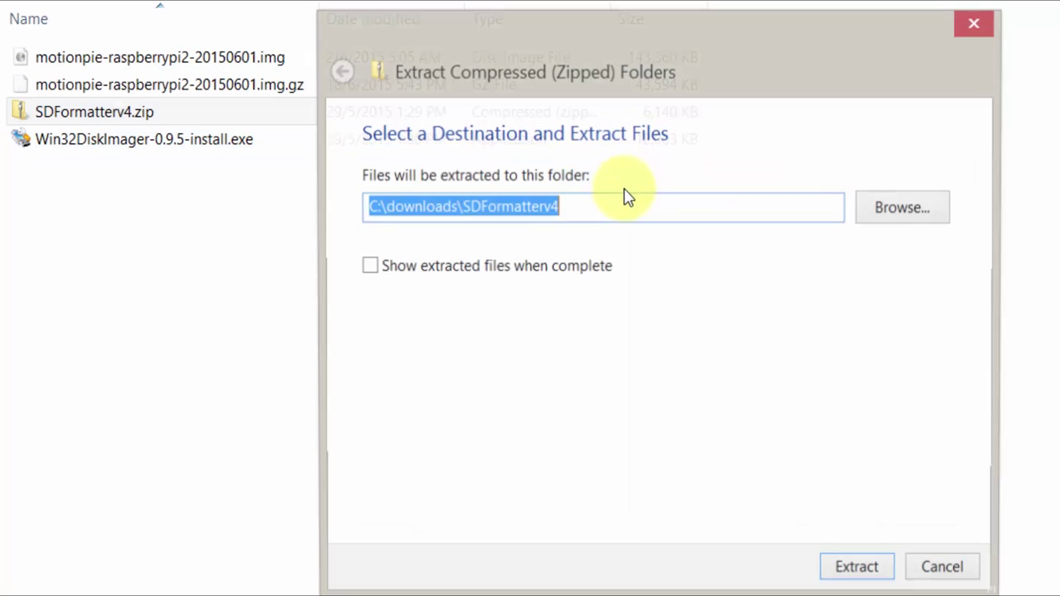
click(851, 579)
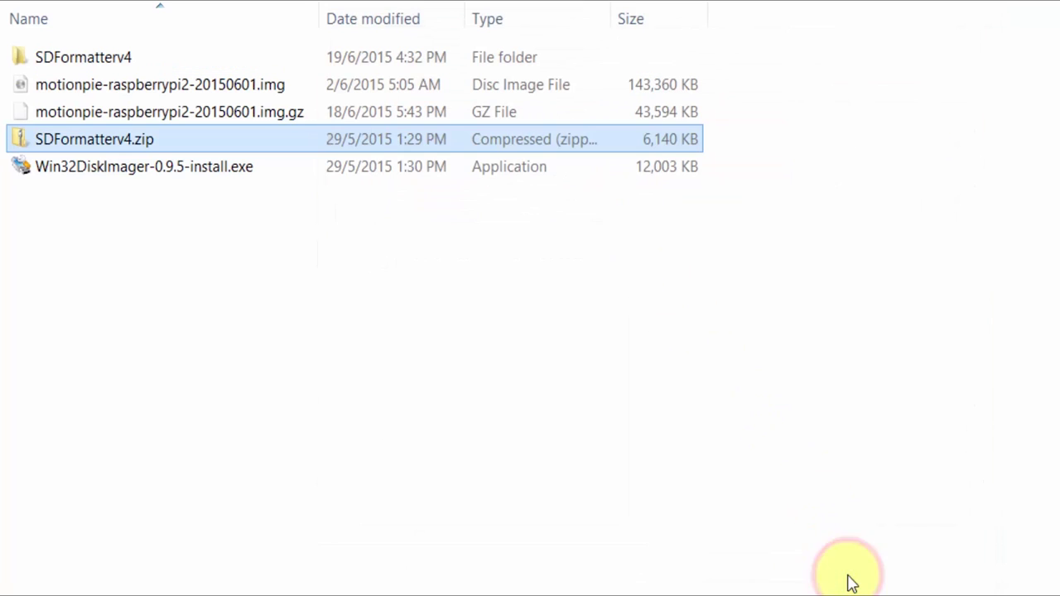
Run setup.exe from the extracted SDFormatterv4 folder and complete the SDFormatter installation
double_click(92, 58)
double_click(126, 61)
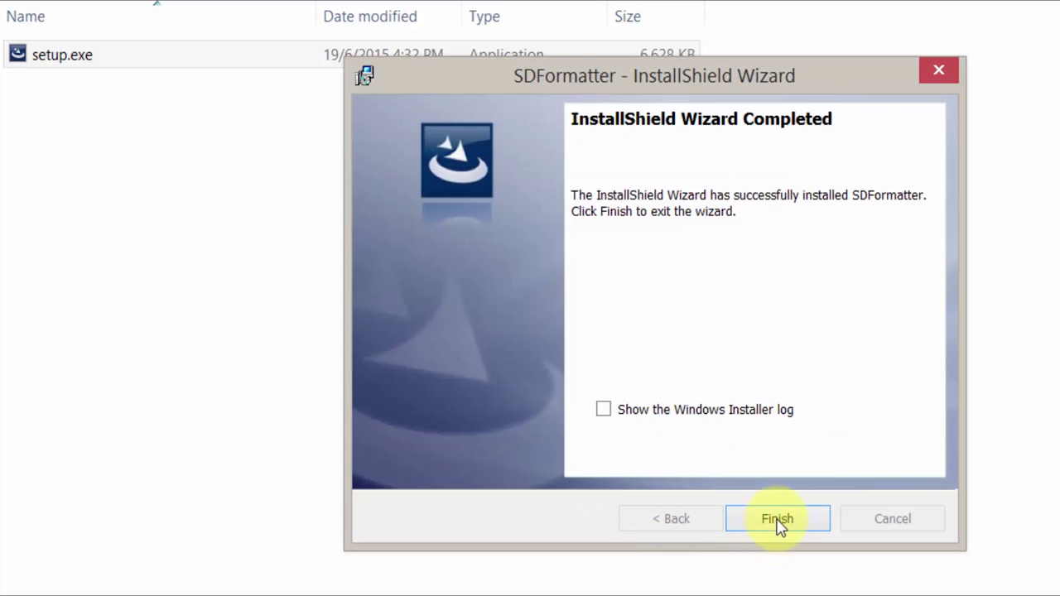
click(776, 520)
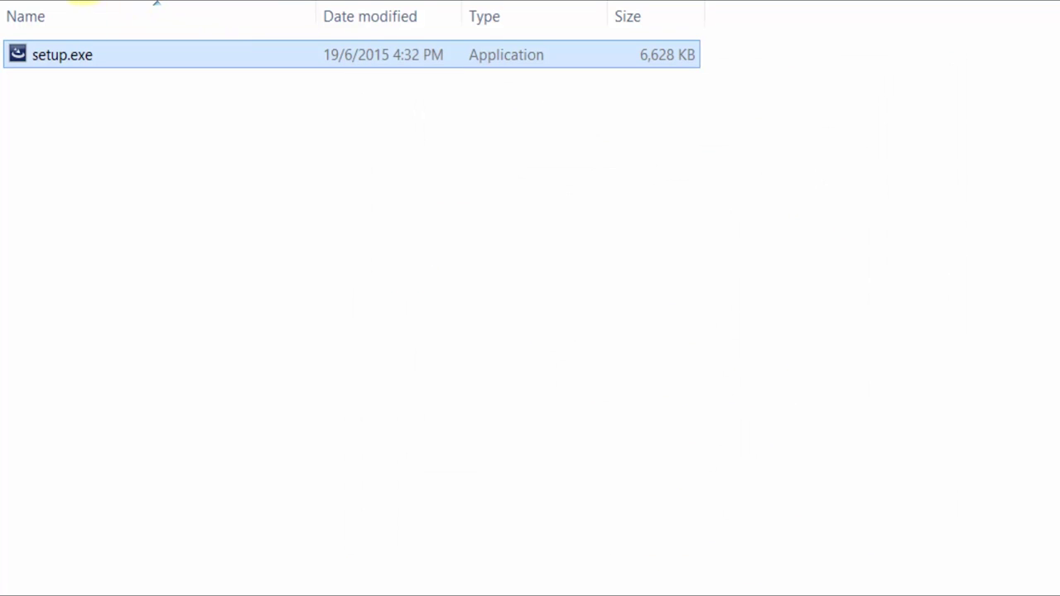
Install Win32DiskImager from Win32DiskImager-0.9.5-install.exe in the downloads folder, without viewing the readme or launching the program
click(83, 2)
double_click(181, 174)
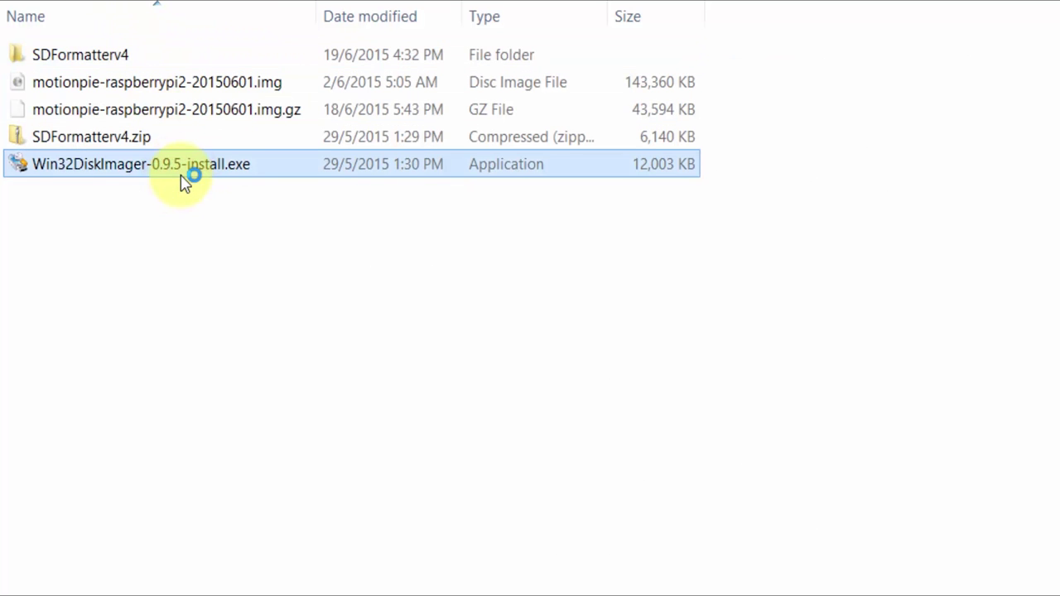
click(641, 502)
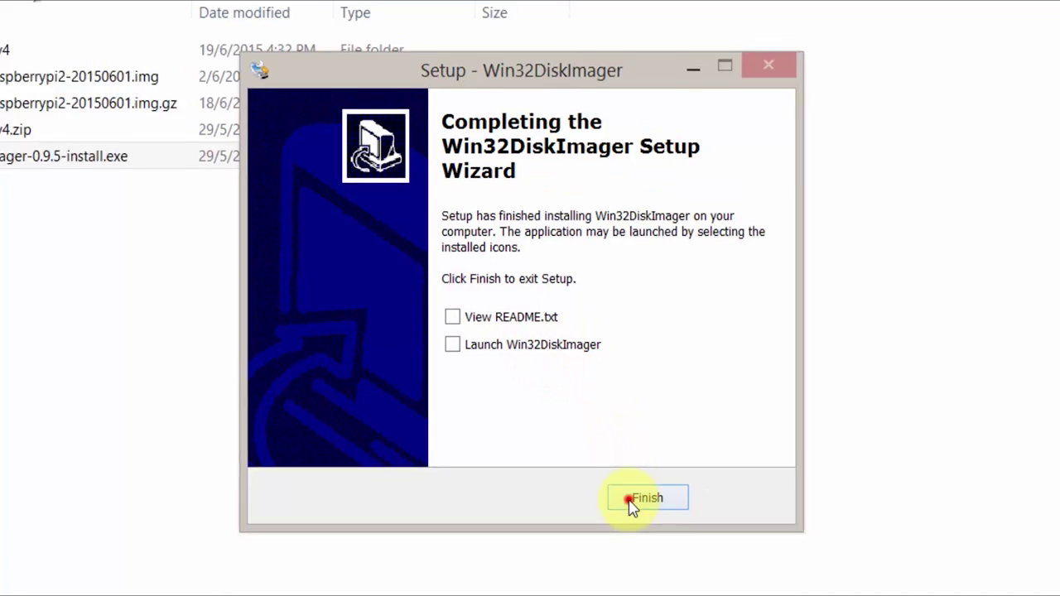
click(637, 497)
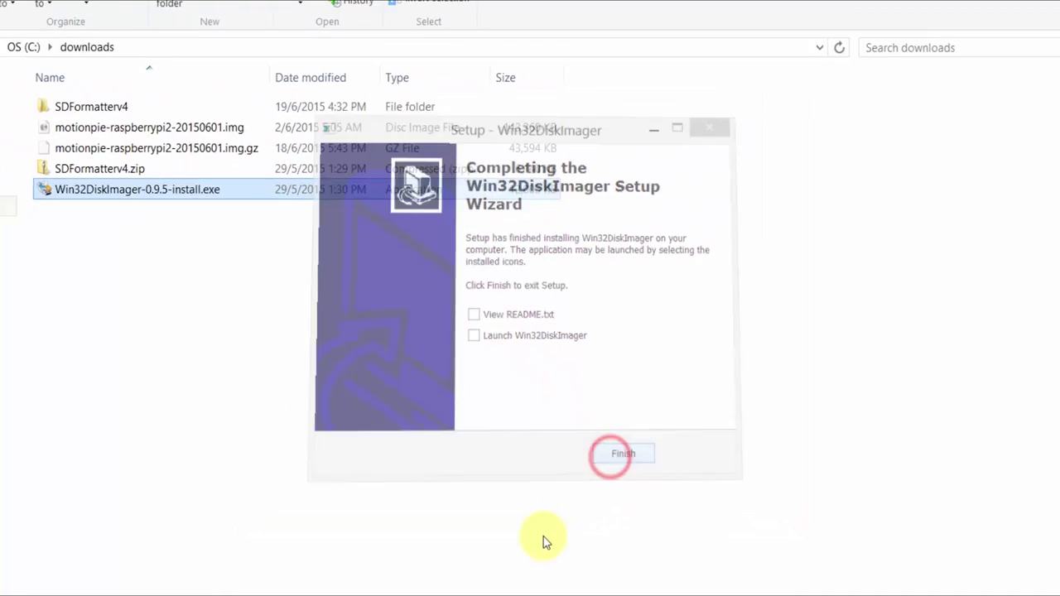
Switch to SDFormatter and quick-format the SD card in drive F:
click(754, 200)
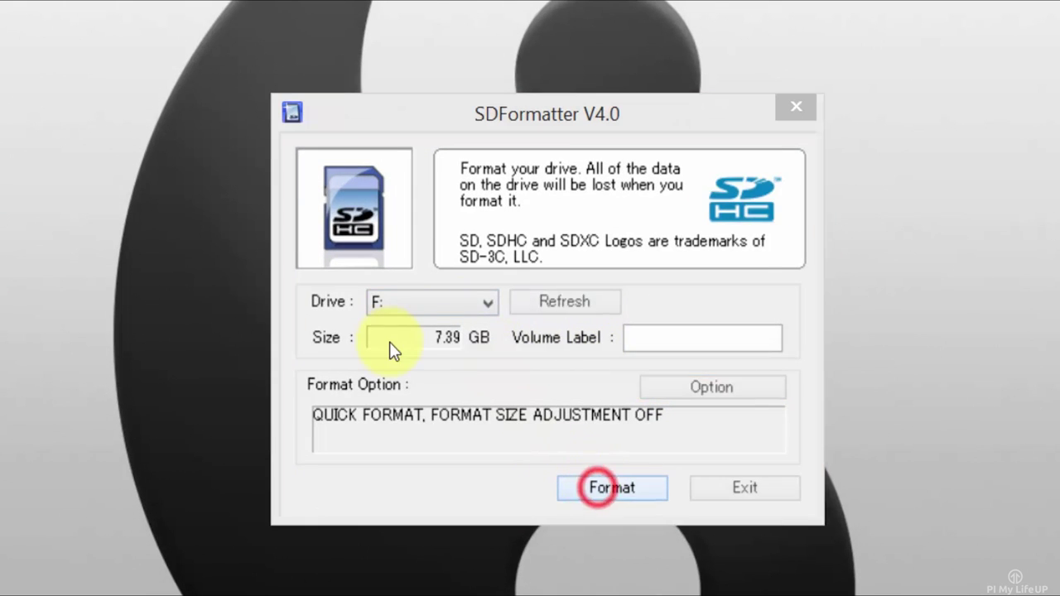
click(573, 379)
click(583, 385)
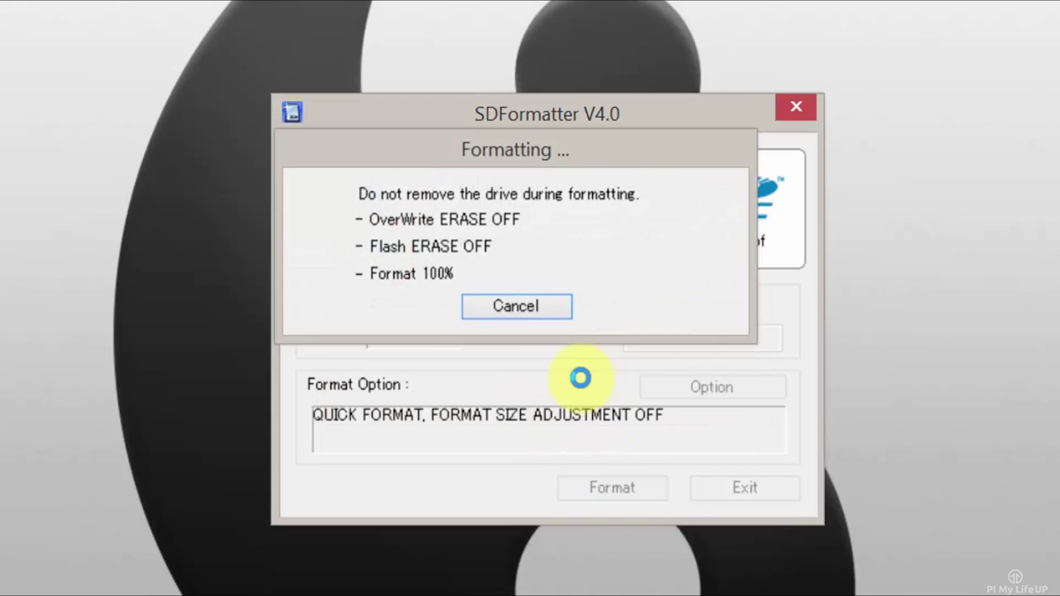
click(688, 416)
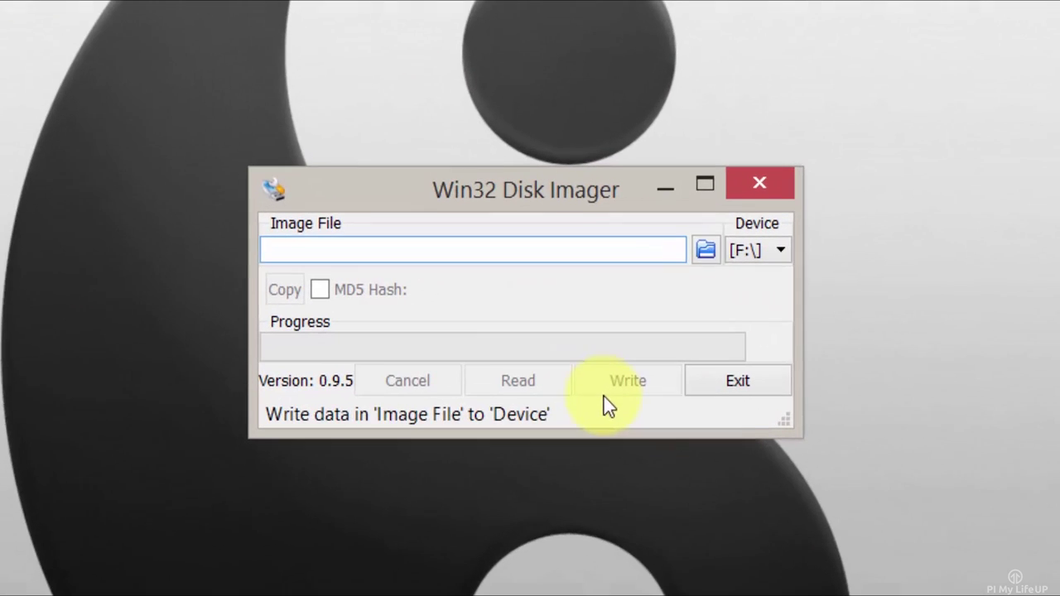
Load motionpie-raspberrypi2-20150601.img from C:\downloads into Win32 Disk Imager and write it to device F:
click(707, 253)
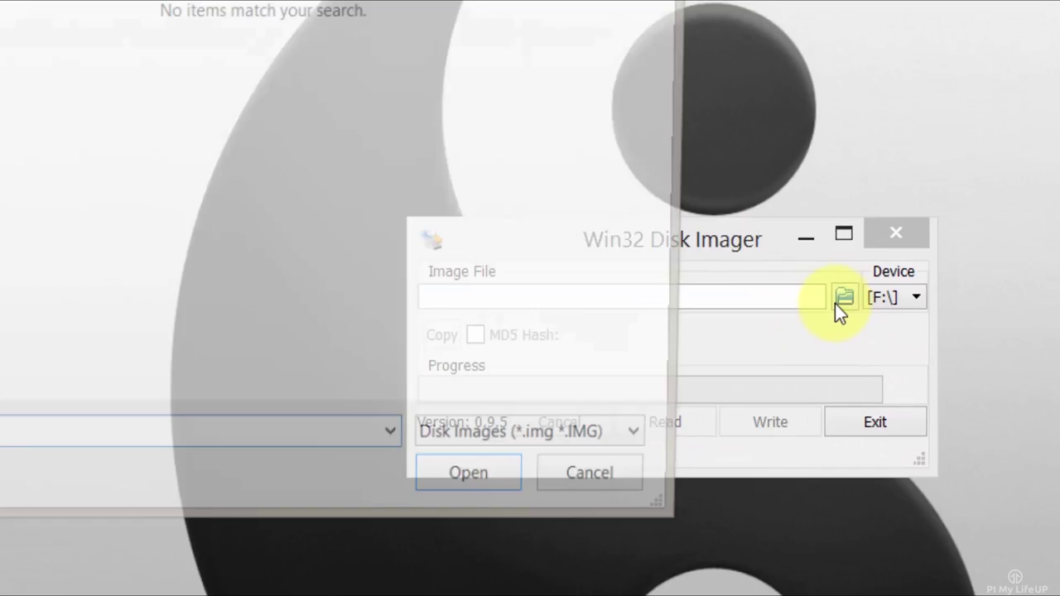
click(123, 301)
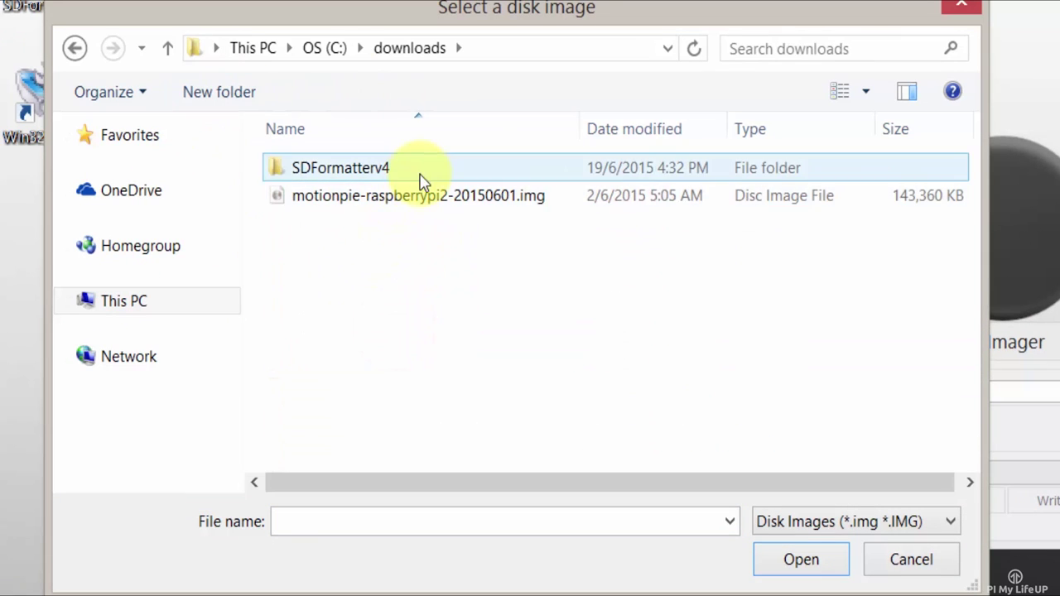
double_click(430, 204)
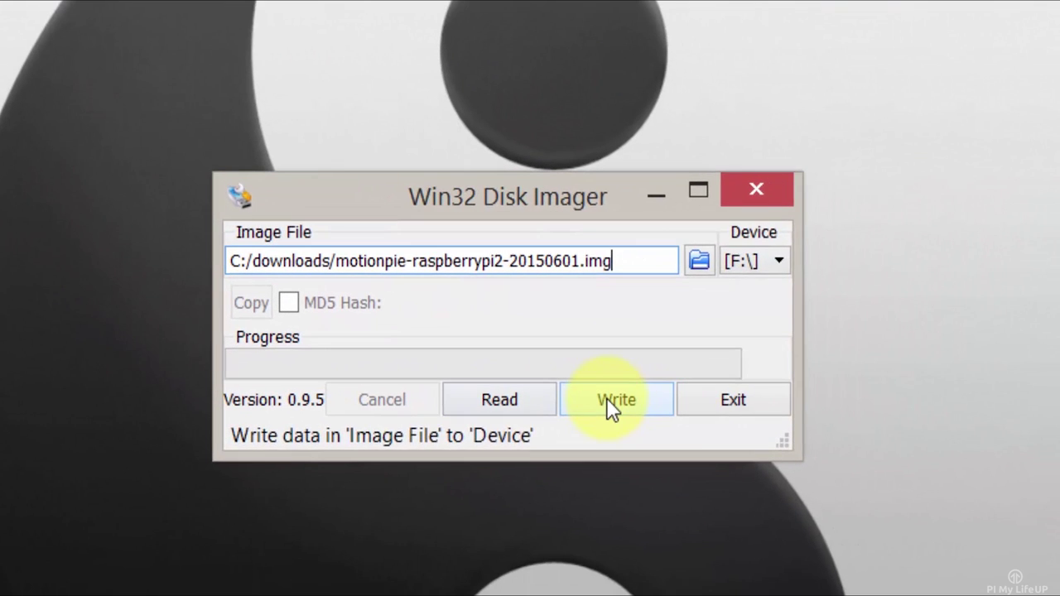
click(625, 396)
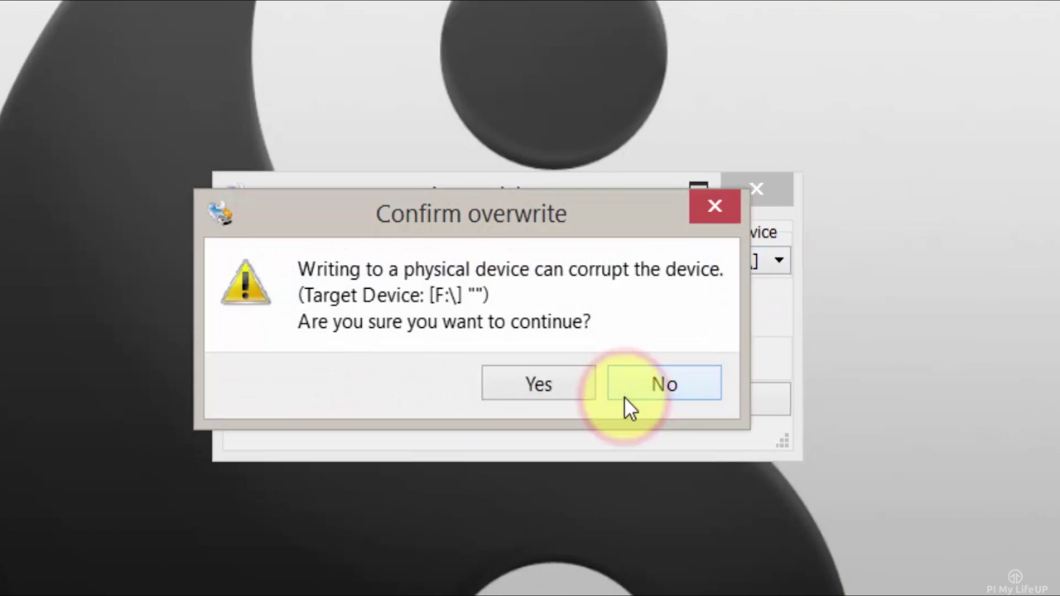
click(580, 385)
click(559, 361)
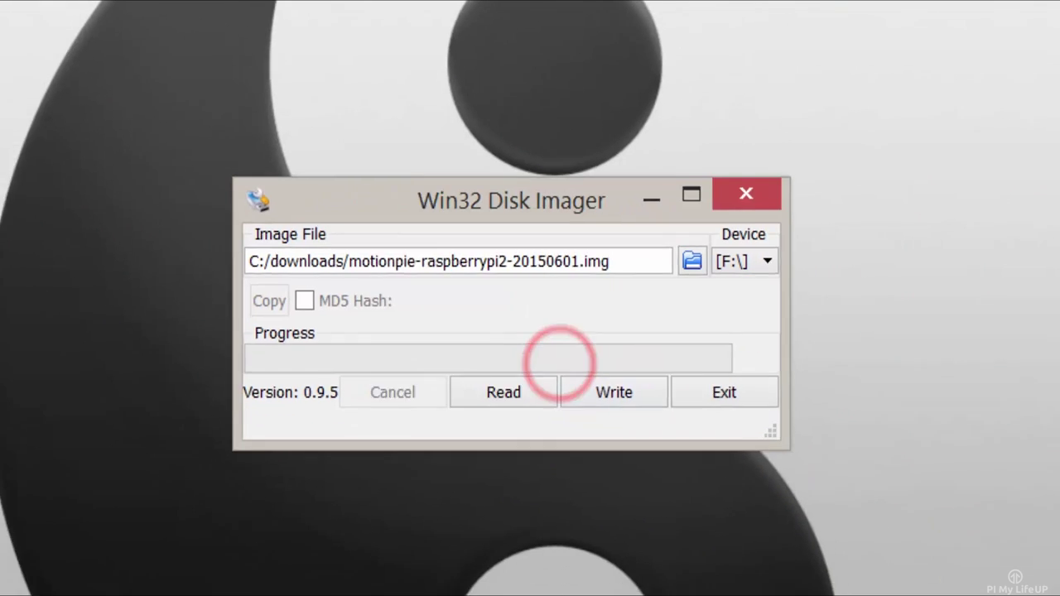
Safely eject the SD card (drive F:) from the computer
click(907, 590)
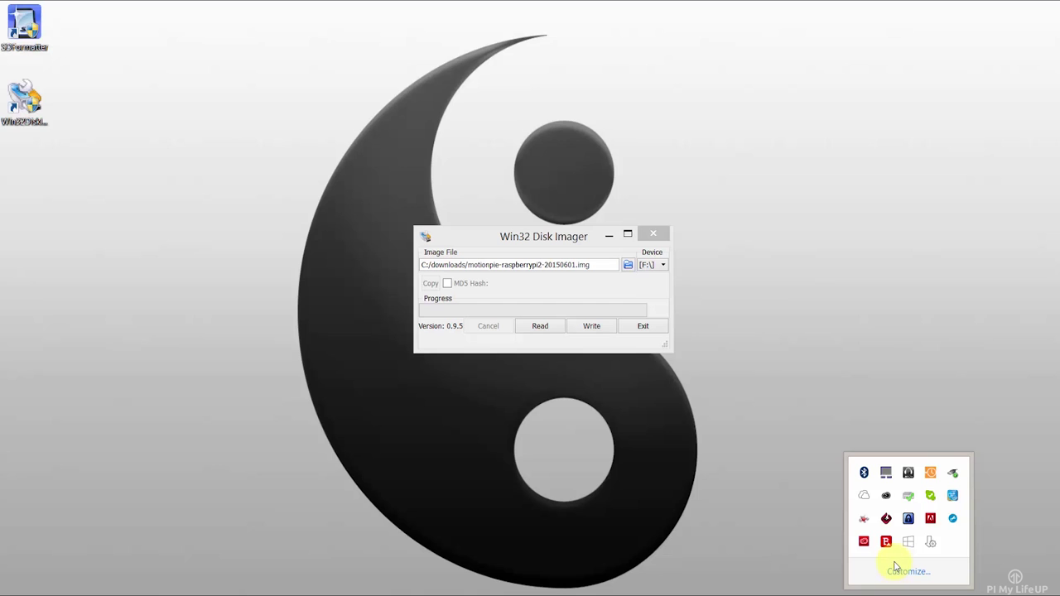
click(957, 472)
click(948, 507)
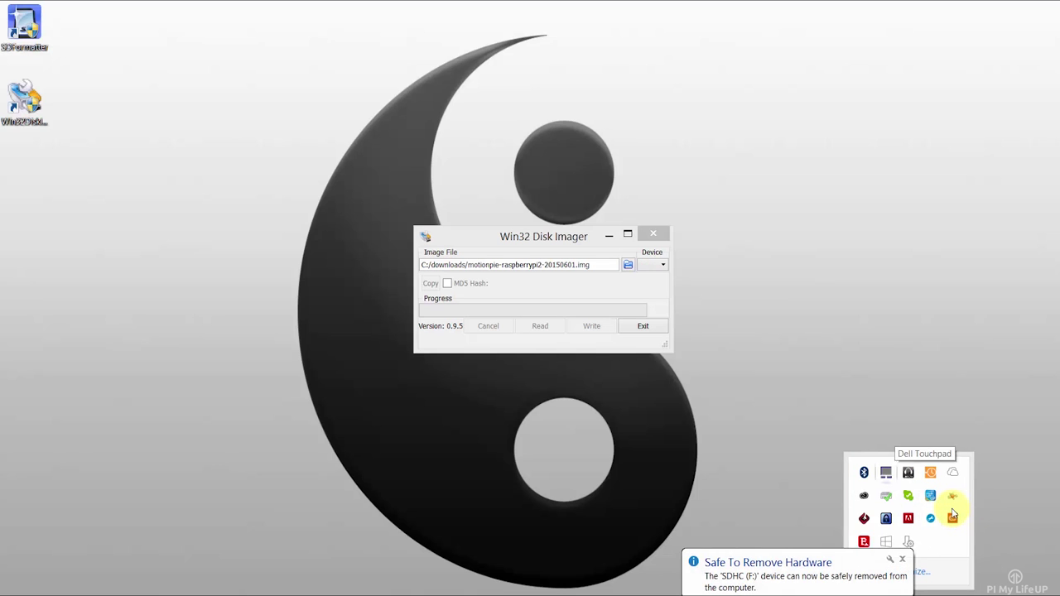
click(788, 442)
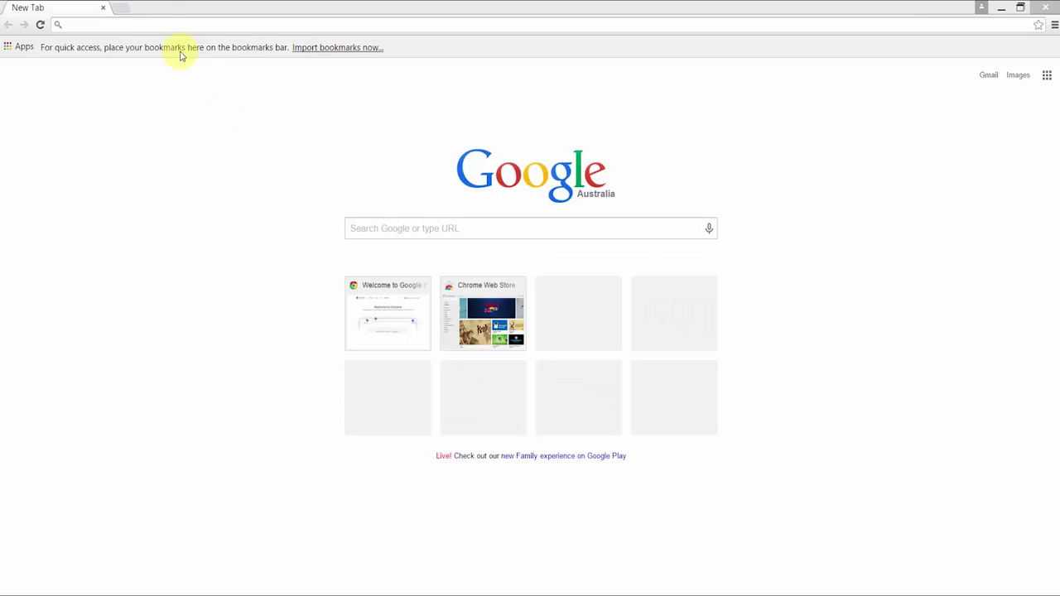
Open the Raspberry Pi's web interface at 192.168.1.108
click(141, 23)
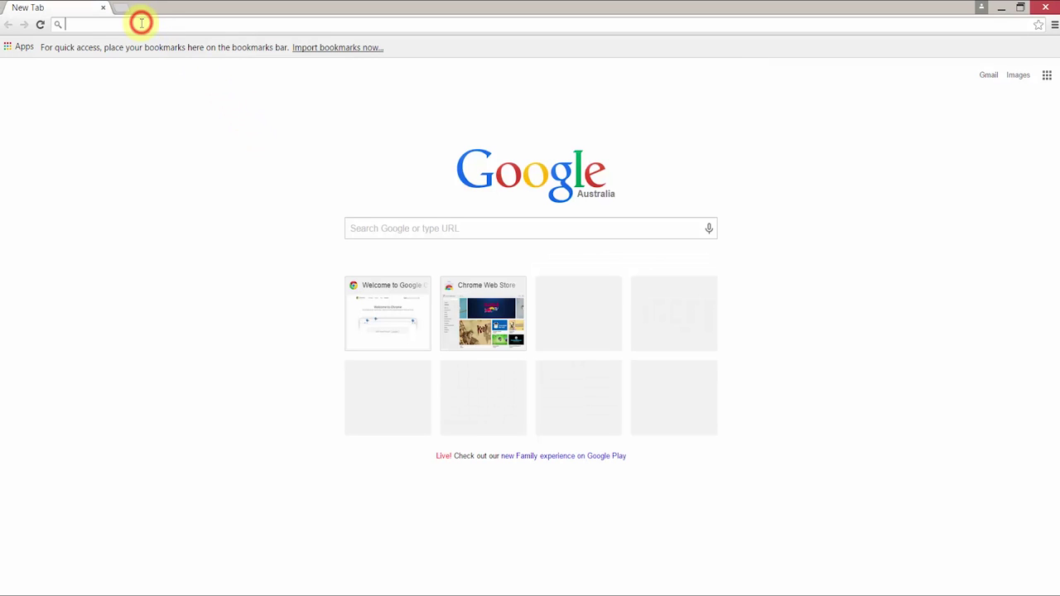
text(192.168.1.)
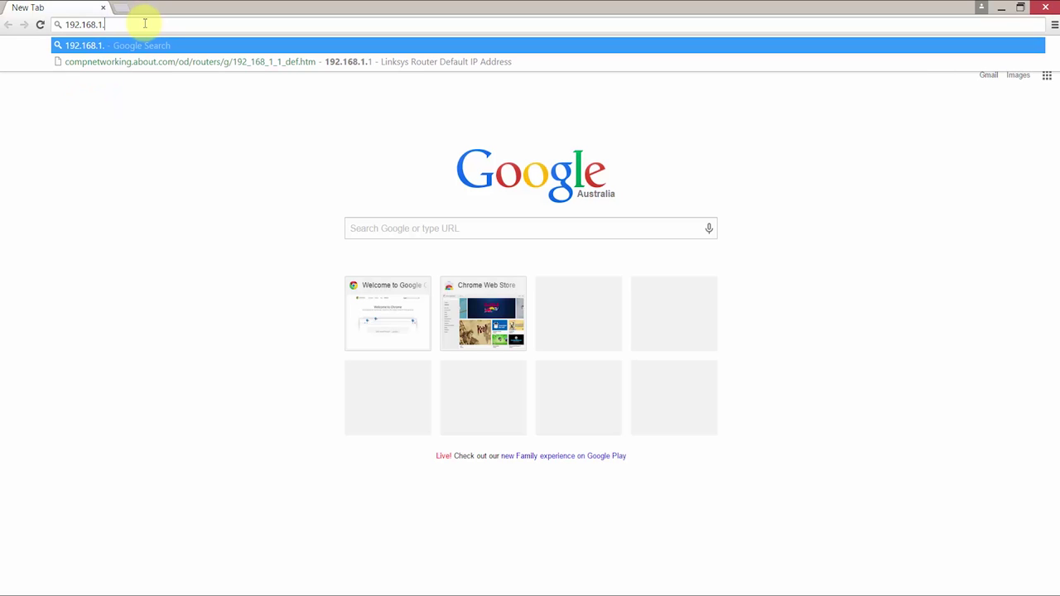
text(108)
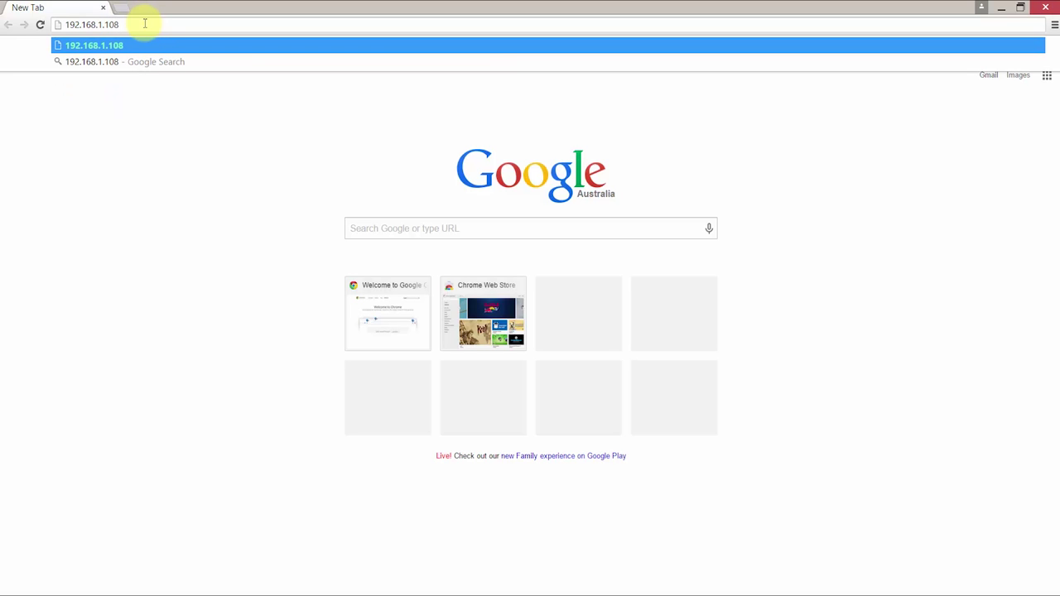
key(Return)
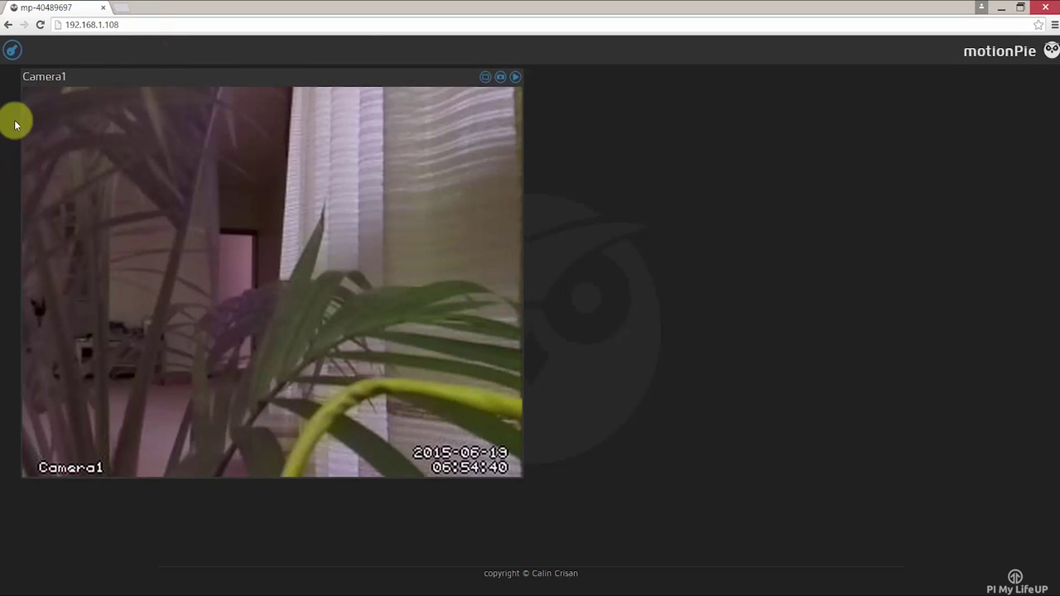
Log in to the camera interface as admin with the password left blank
click(12, 55)
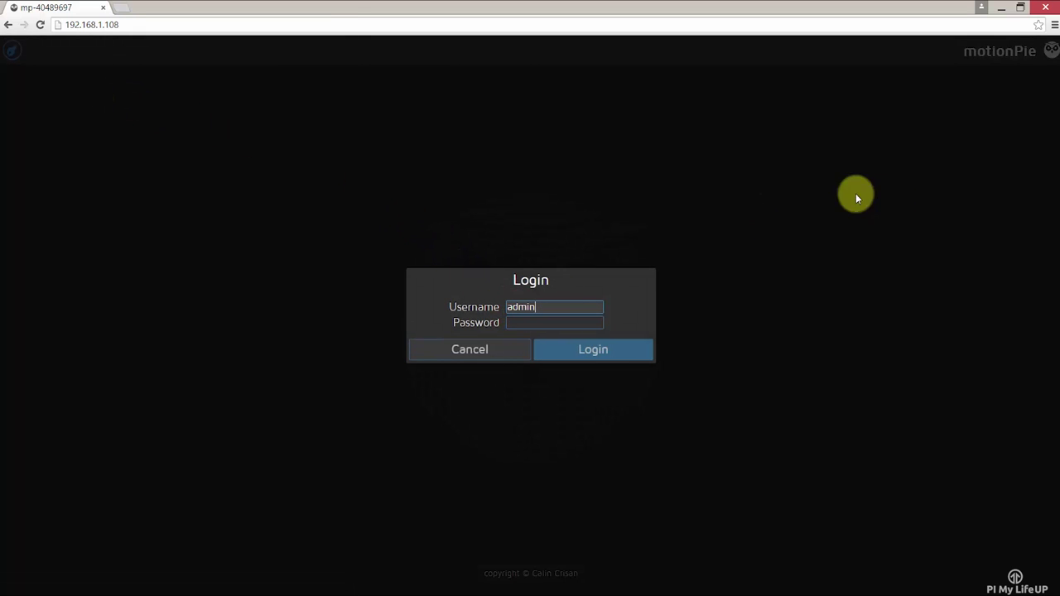
click(613, 354)
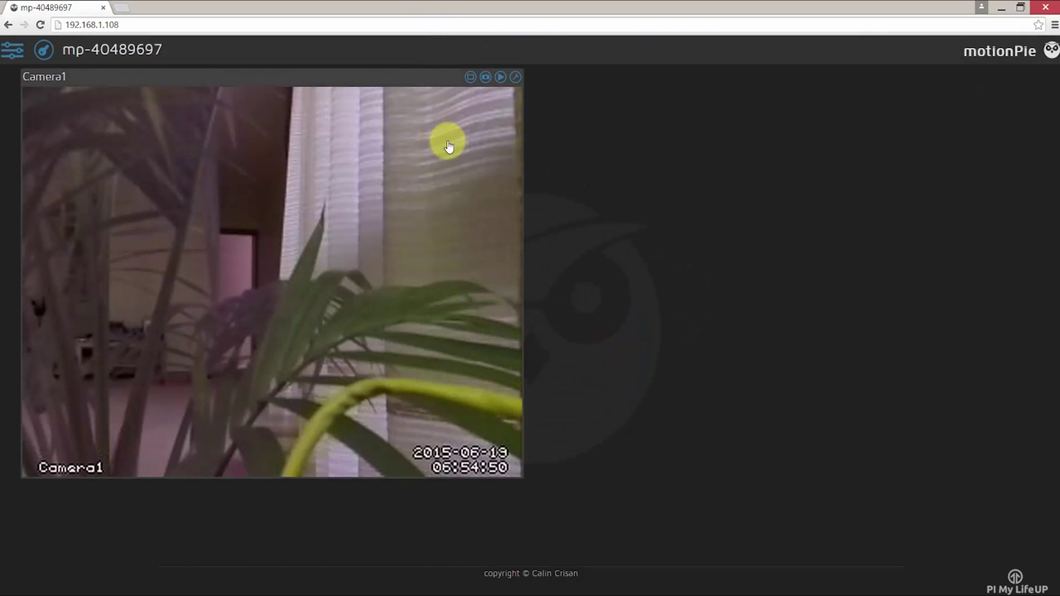
Open the camera settings and turn on Show Advanced Settings
click(13, 51)
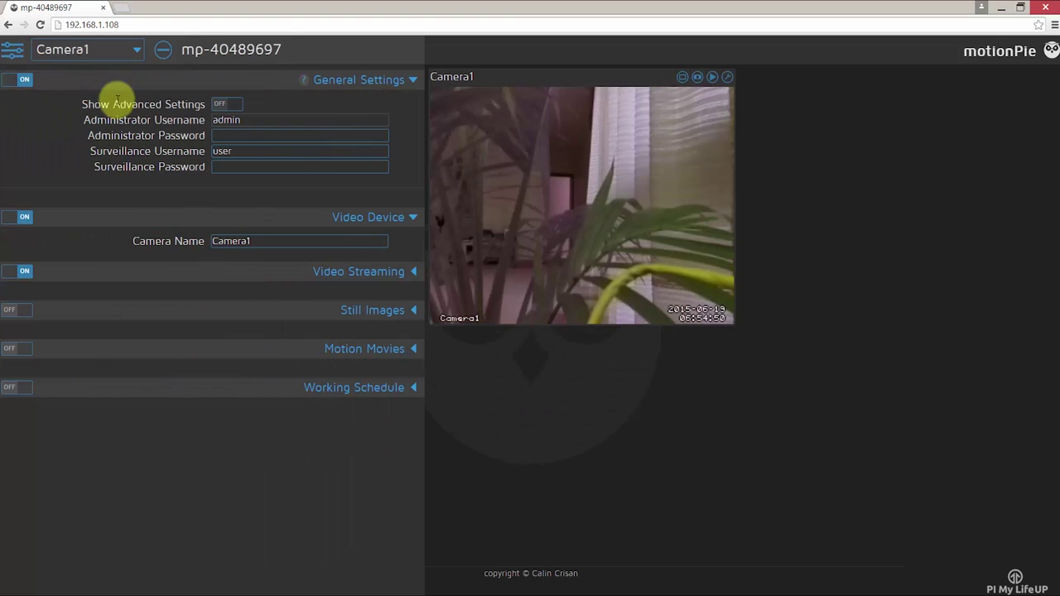
click(232, 131)
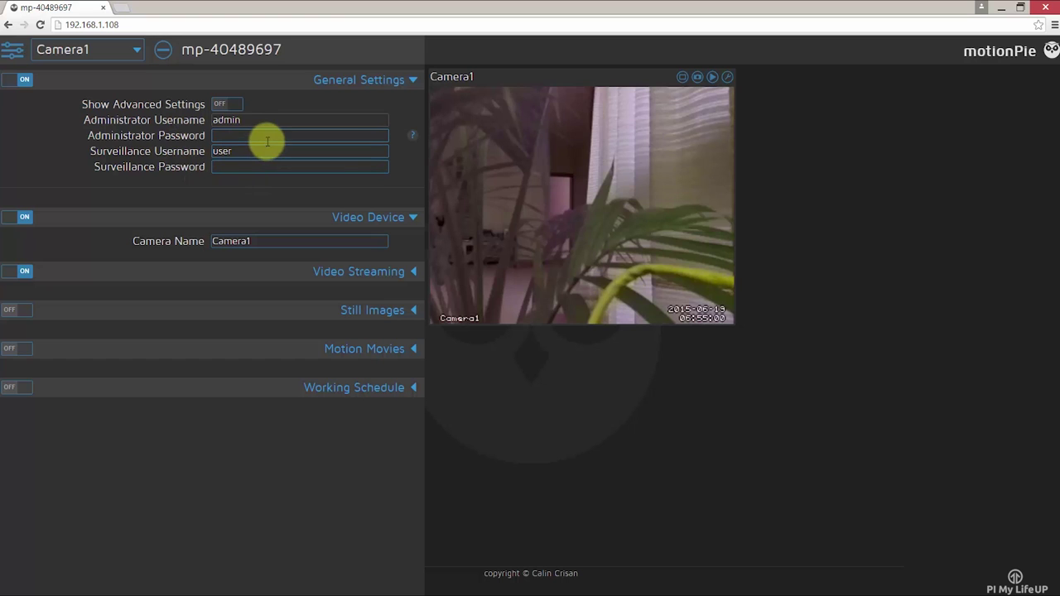
click(227, 105)
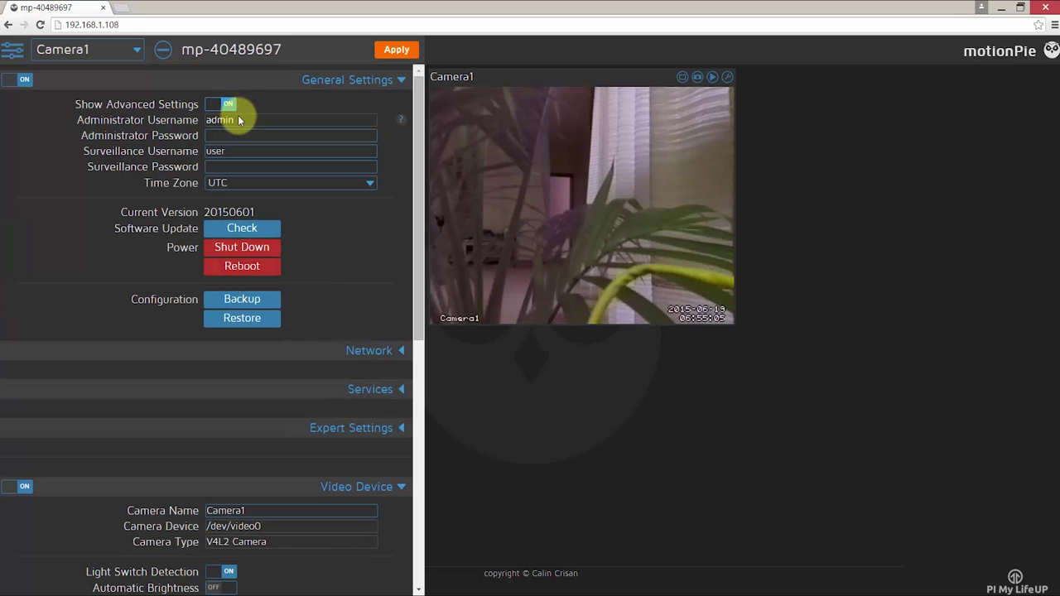
Examine the advanced settings, including the wireless options under Network and the FTP, Samba and SSH options under Services
scroll(279, 159, down, 3)
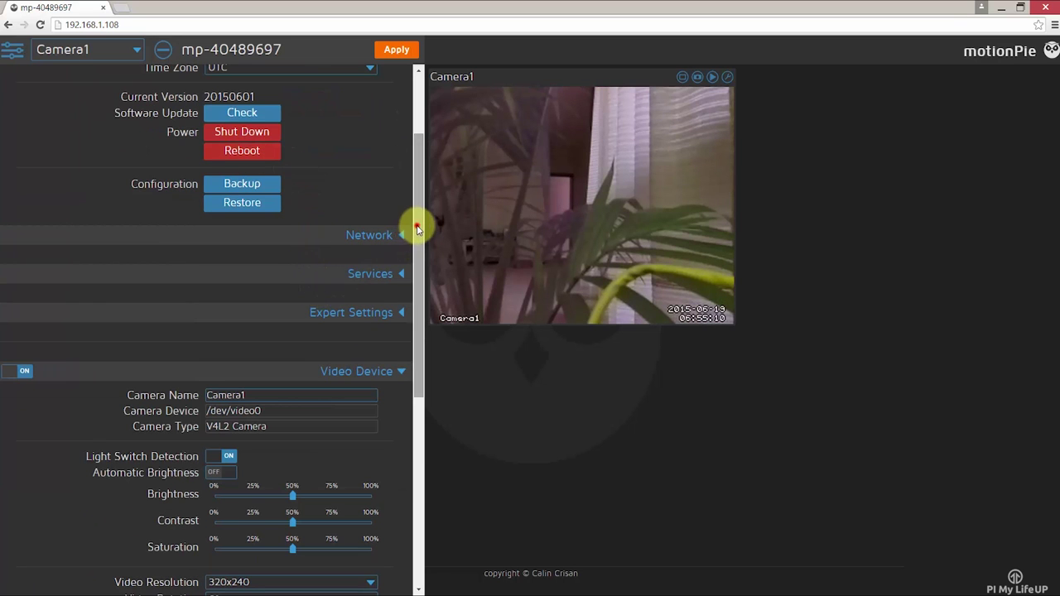
drag(414, 225, 417, 425)
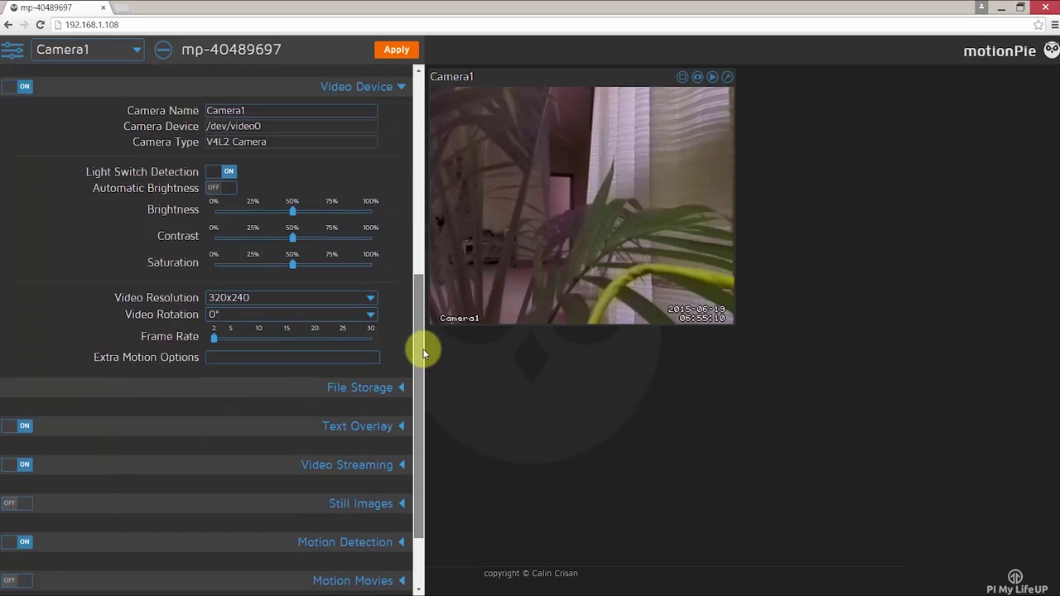
scroll(407, 267, up, 4)
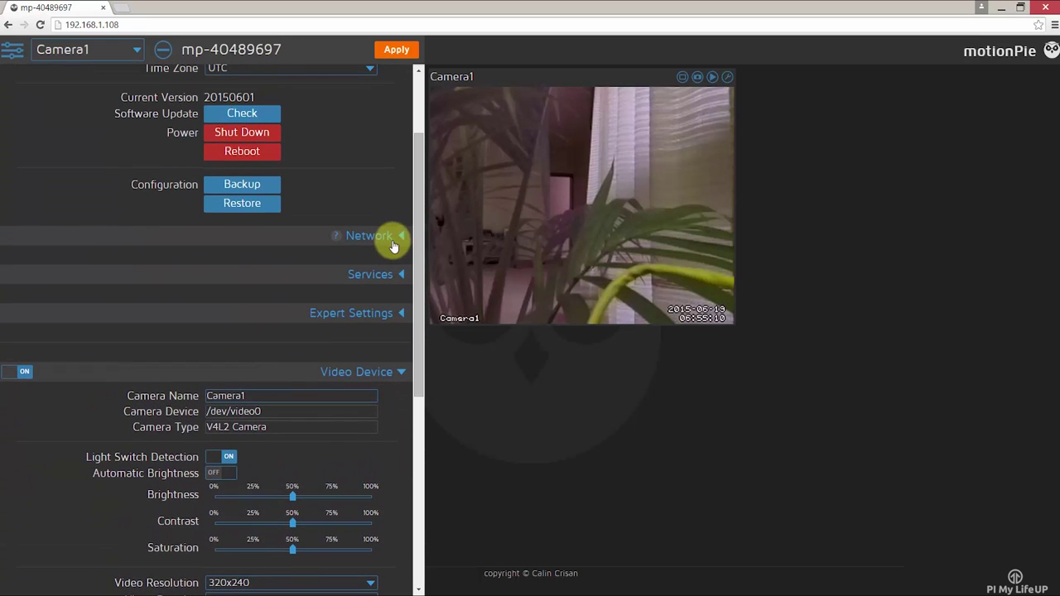
click(400, 239)
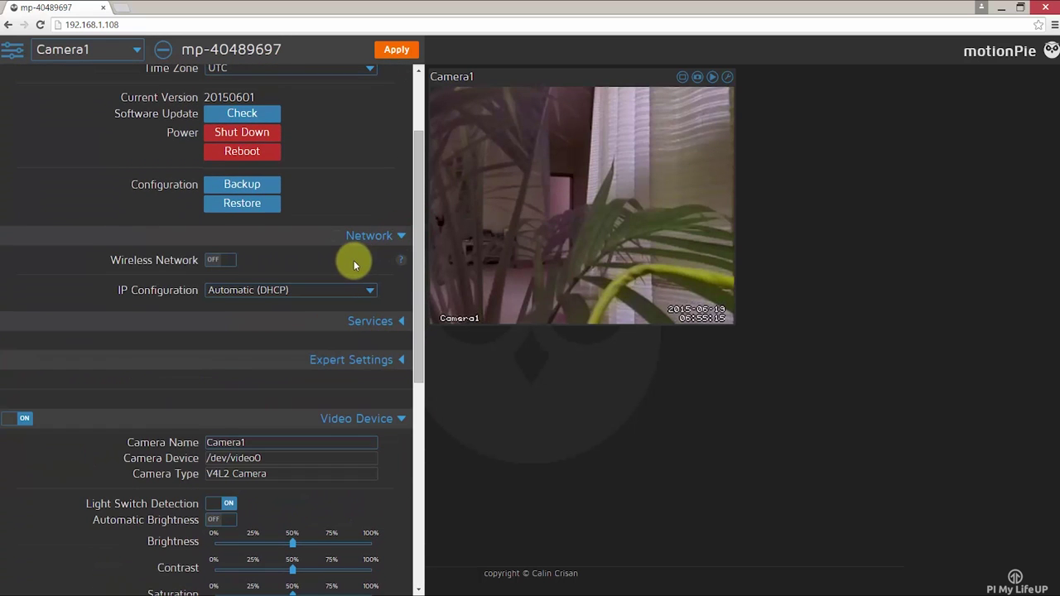
click(220, 262)
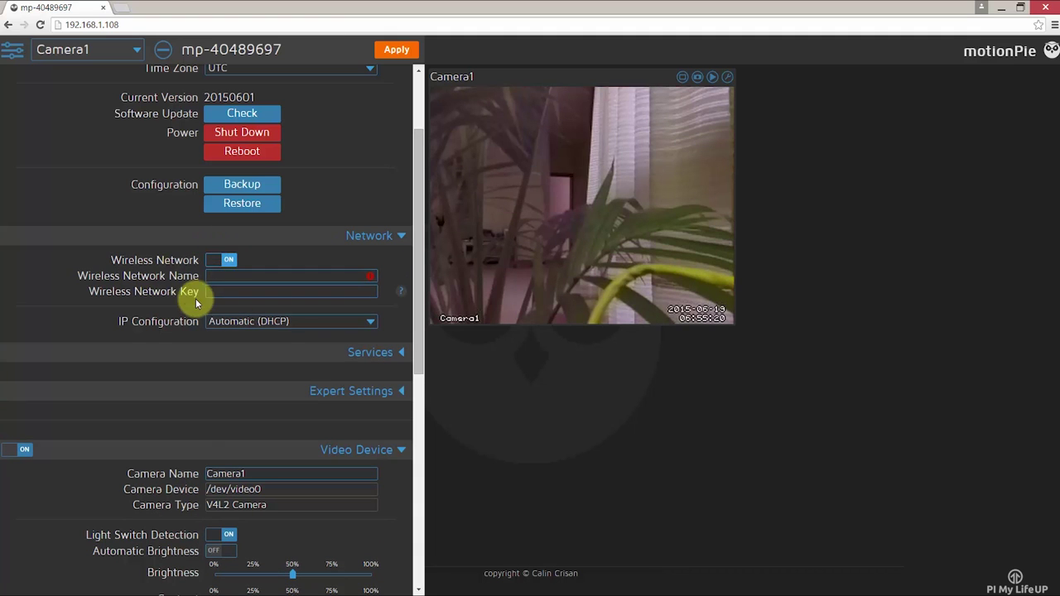
click(224, 260)
click(390, 236)
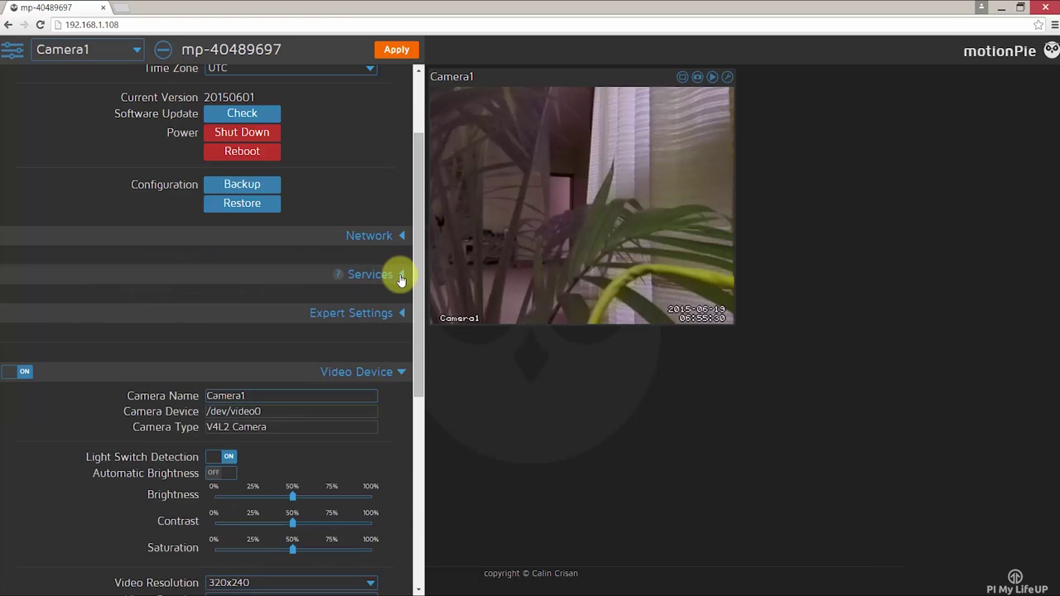
click(396, 274)
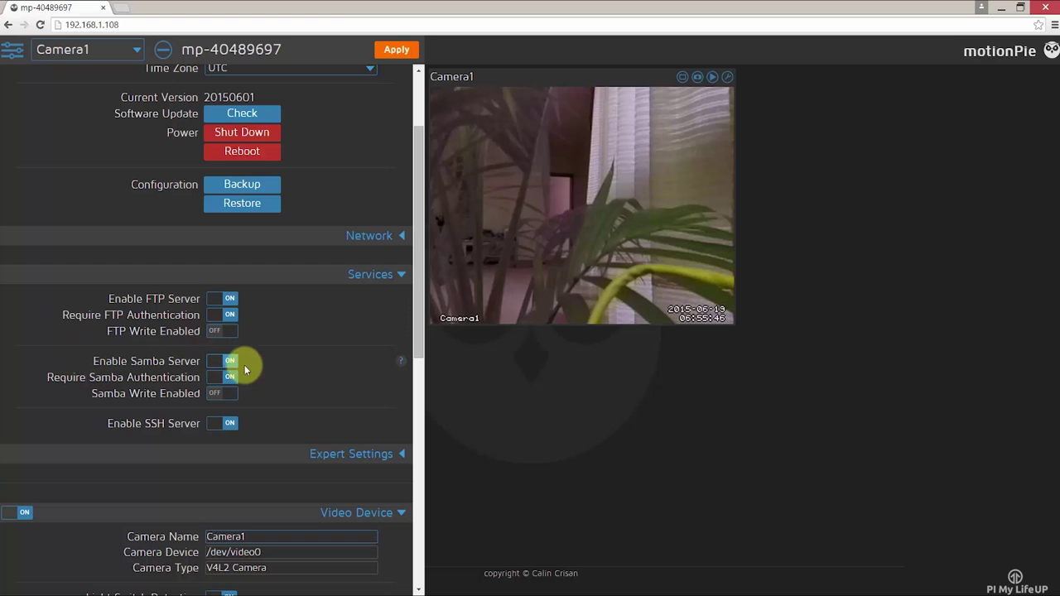
click(401, 278)
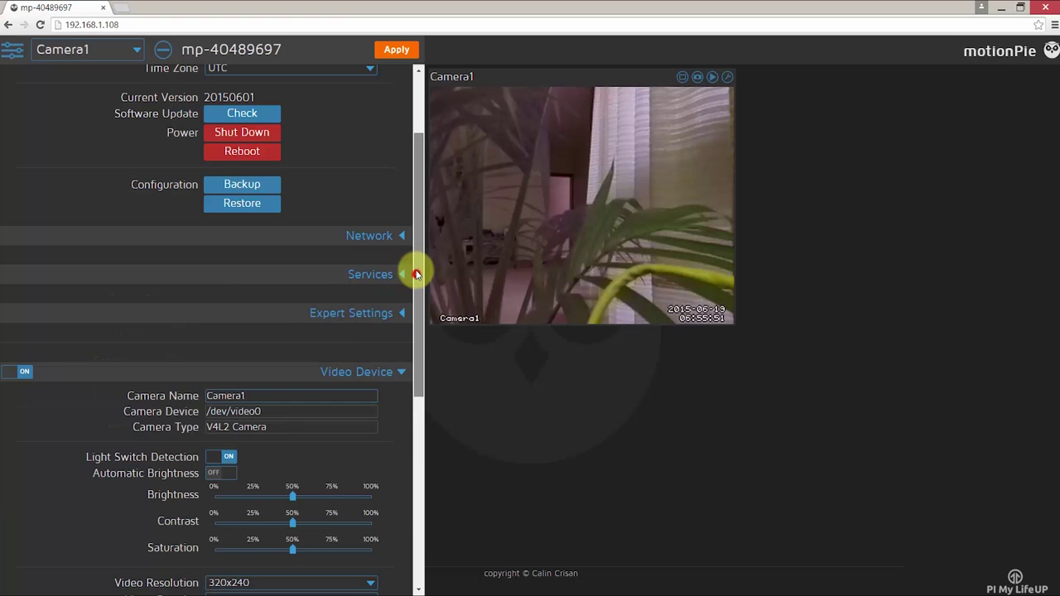
Add the HD Webcam C525 as a second camera and view its feed enlarged
drag(414, 272, 412, 213)
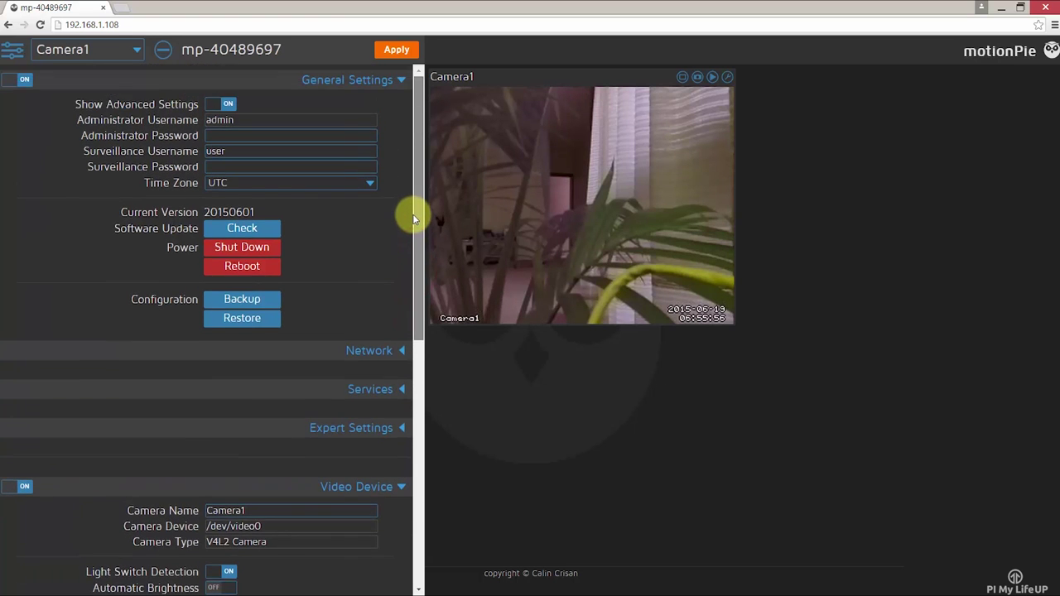
click(122, 51)
click(93, 87)
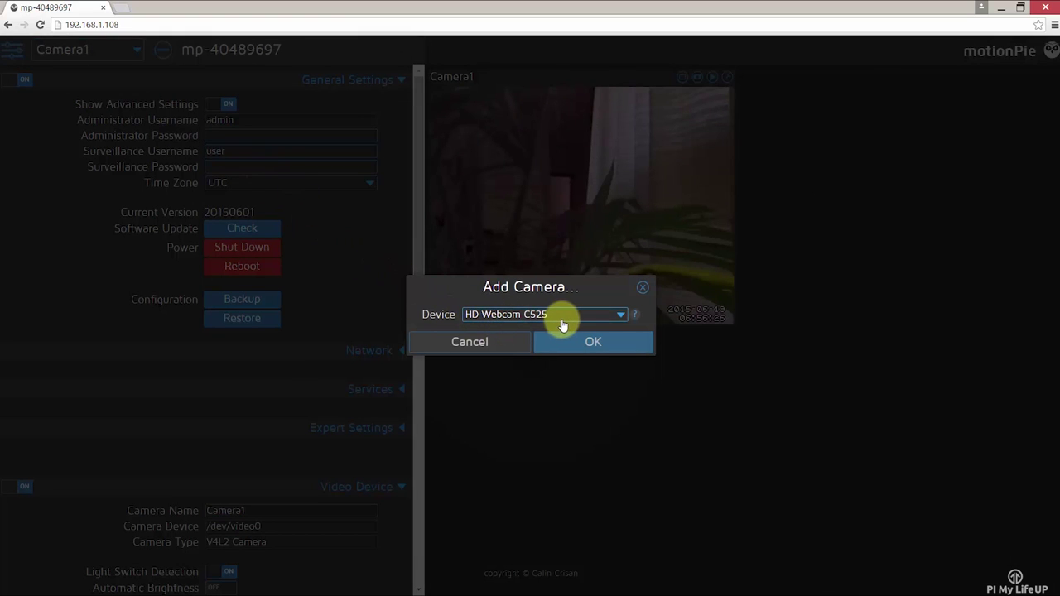
click(588, 341)
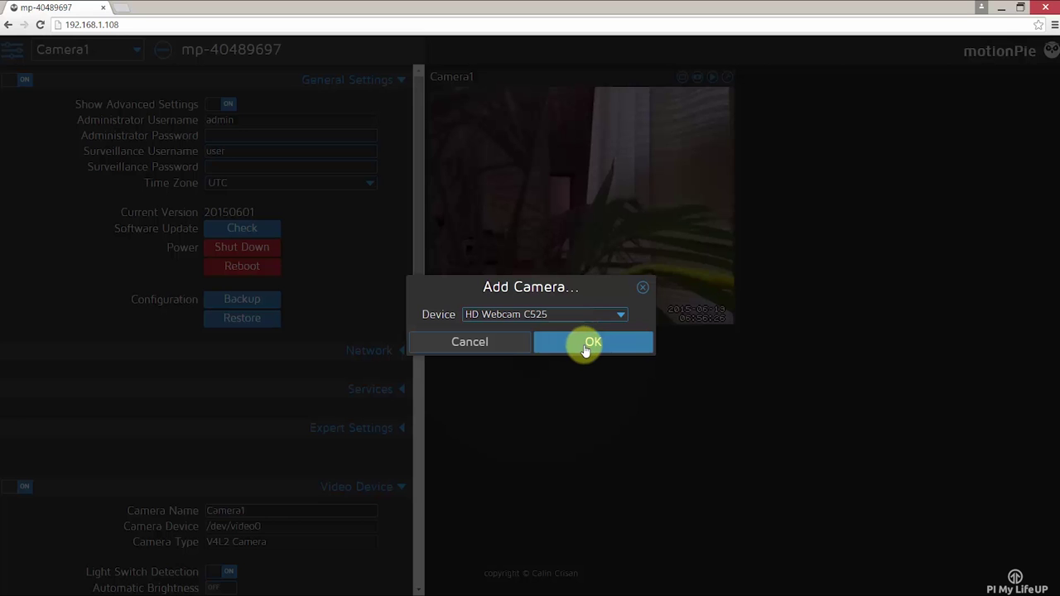
click(585, 344)
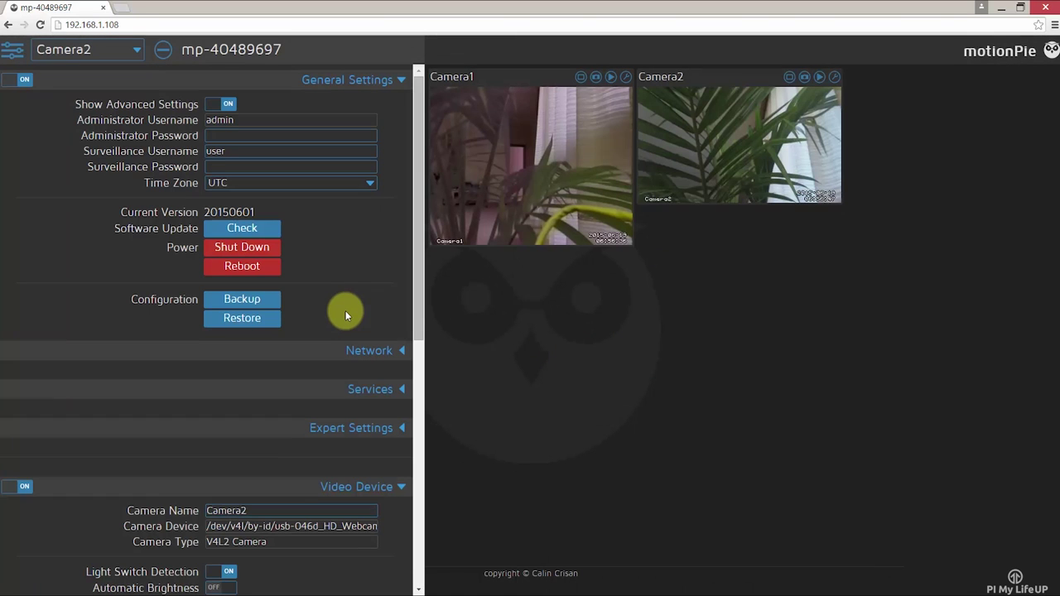
click(709, 190)
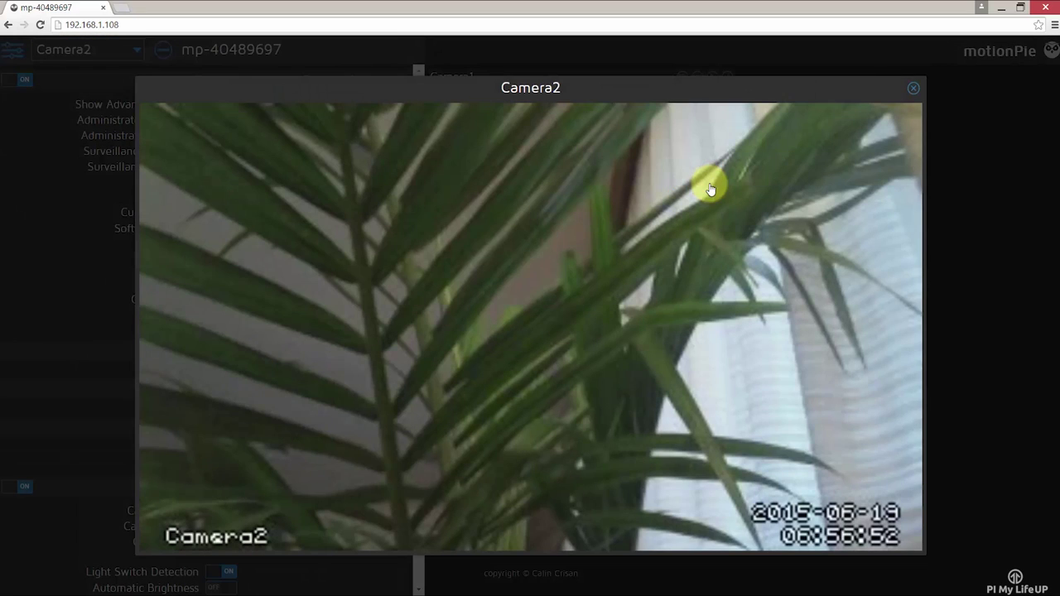
click(914, 90)
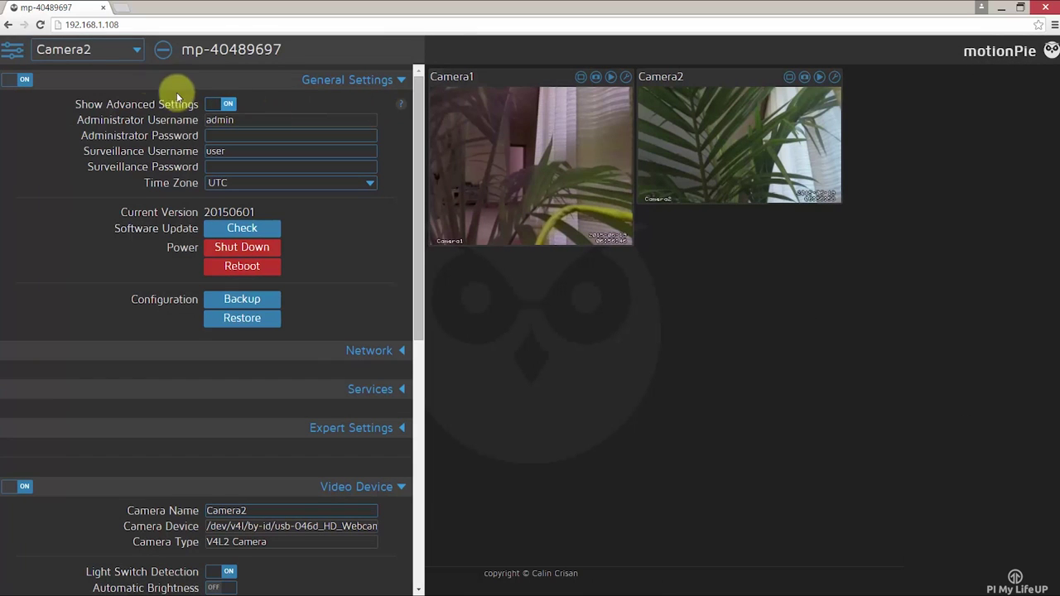
click(130, 56)
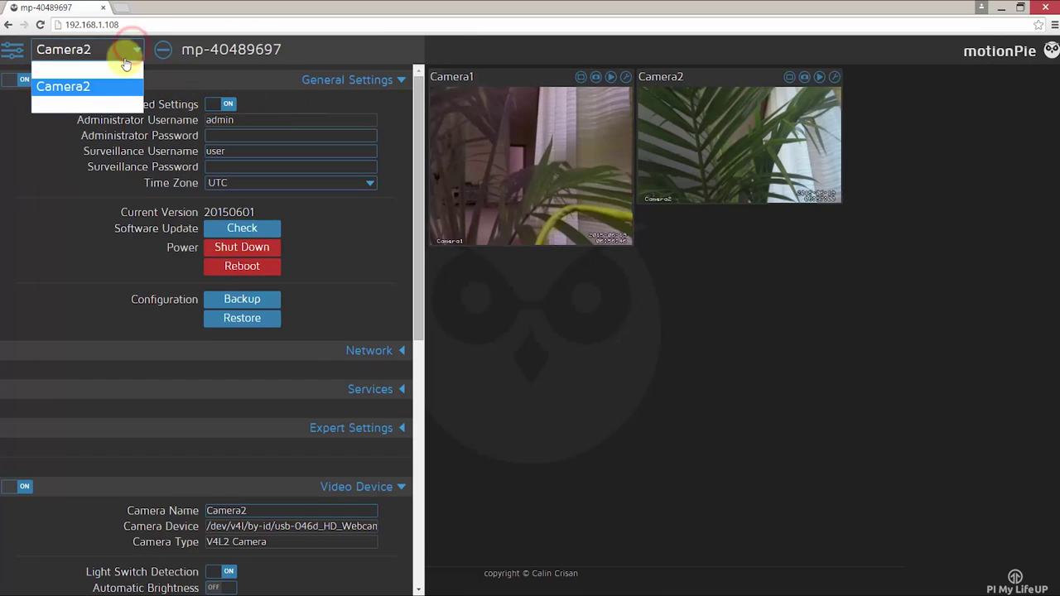
click(89, 107)
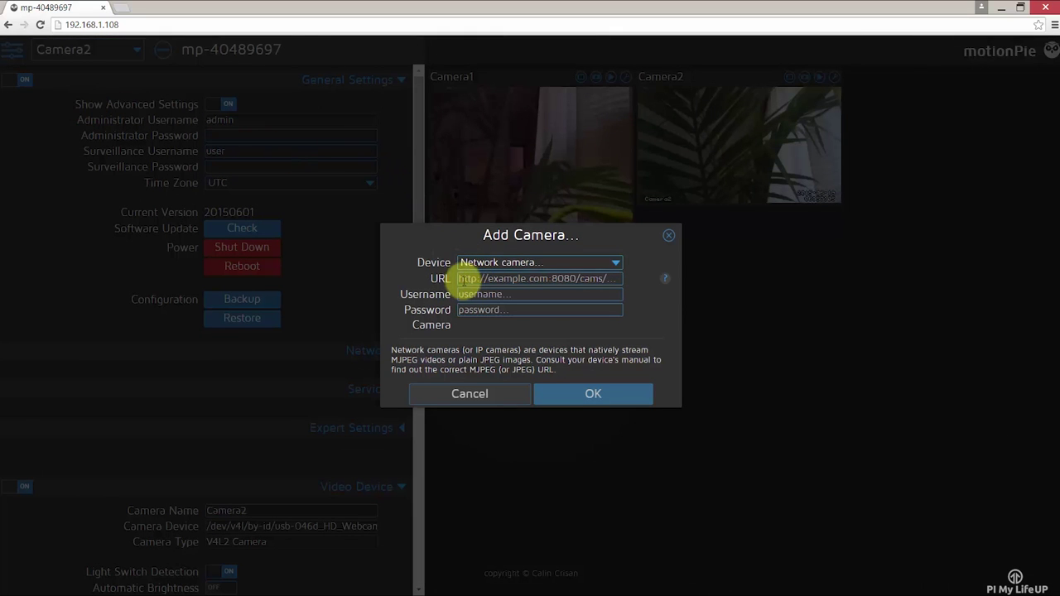
click(463, 279)
text(http:)
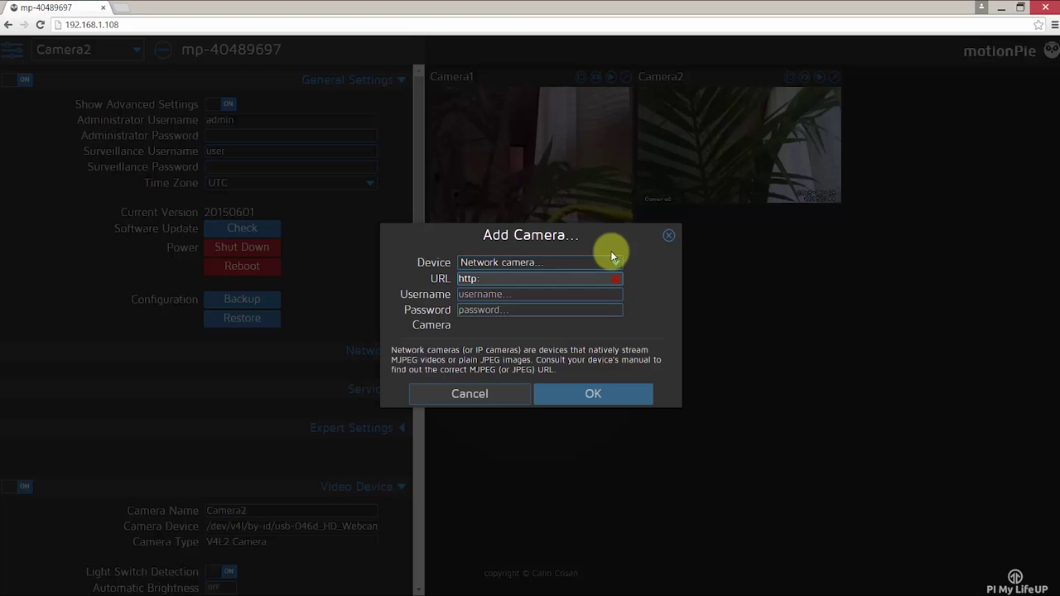
text(//192.168.1.109:8081)
click(591, 394)
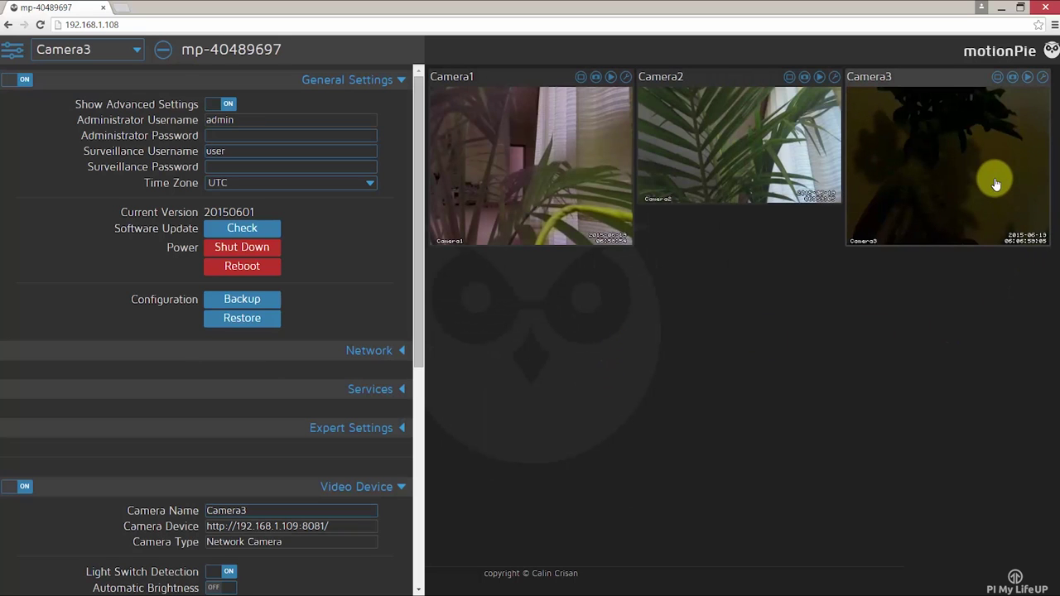
Rename Camera1 as Living Room Plant 1 in its video device settings and apply the change
click(139, 50)
click(128, 71)
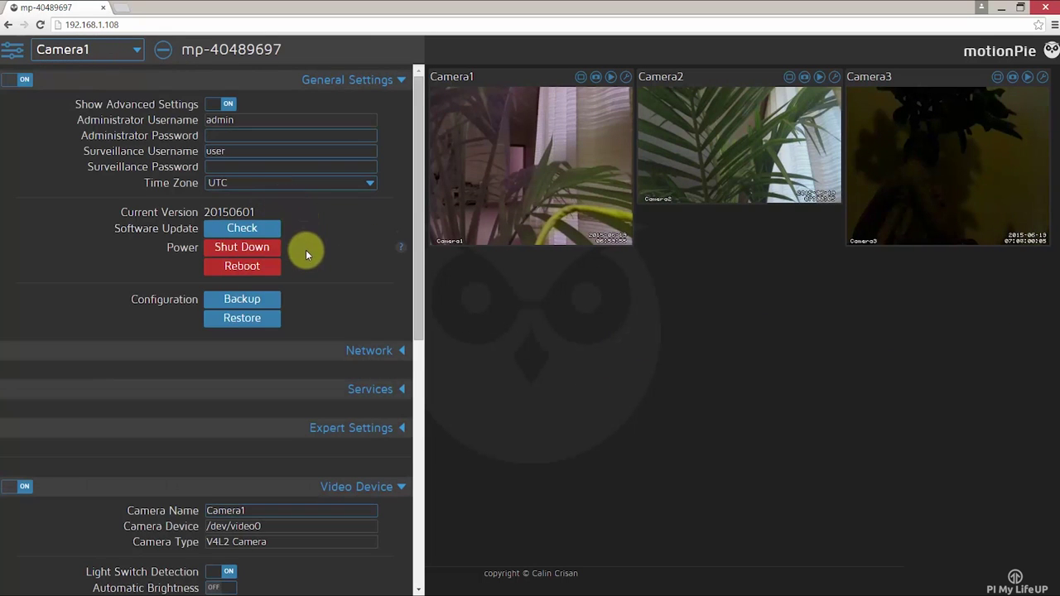
scroll(316, 260, down, 5)
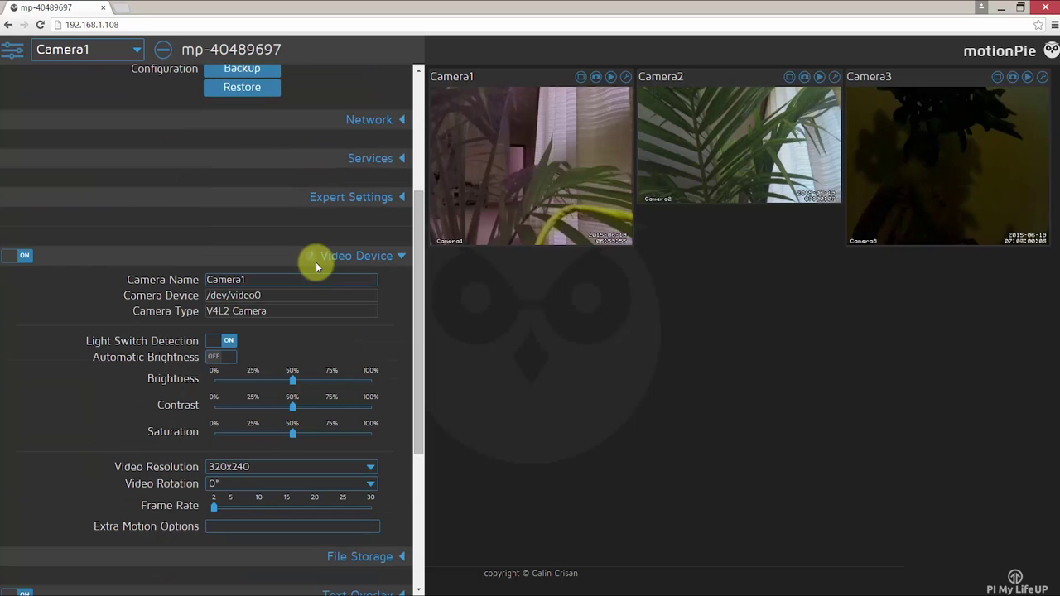
double_click(250, 279)
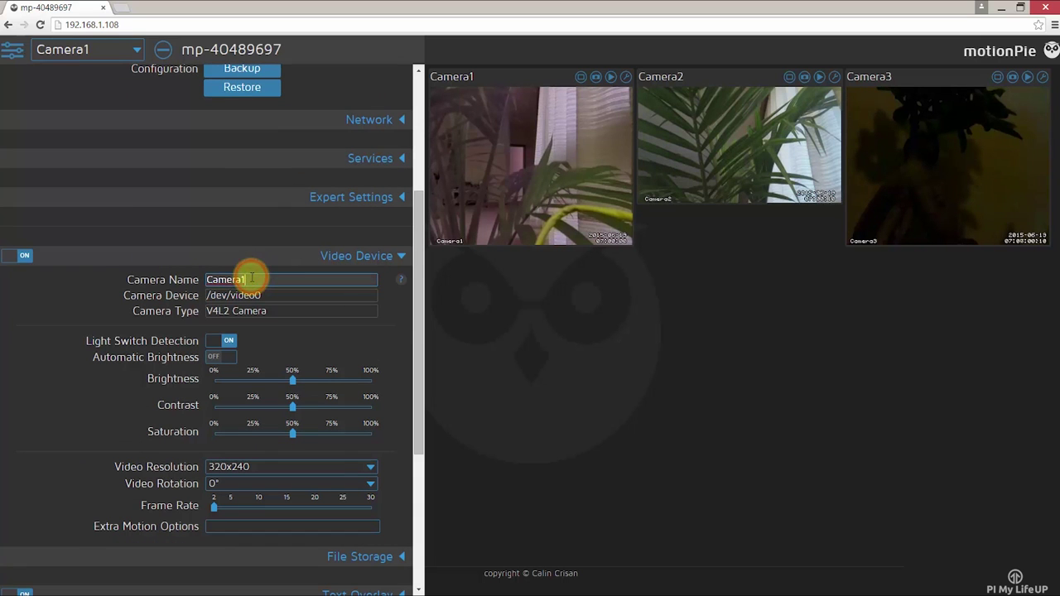
text(Living Room Plant 1)
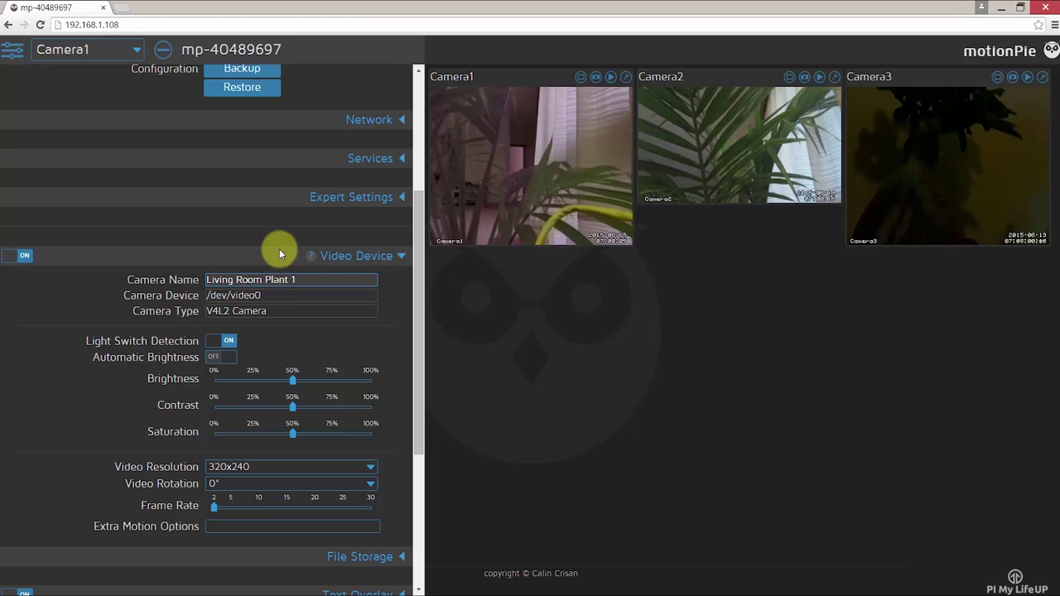
key(Tab)
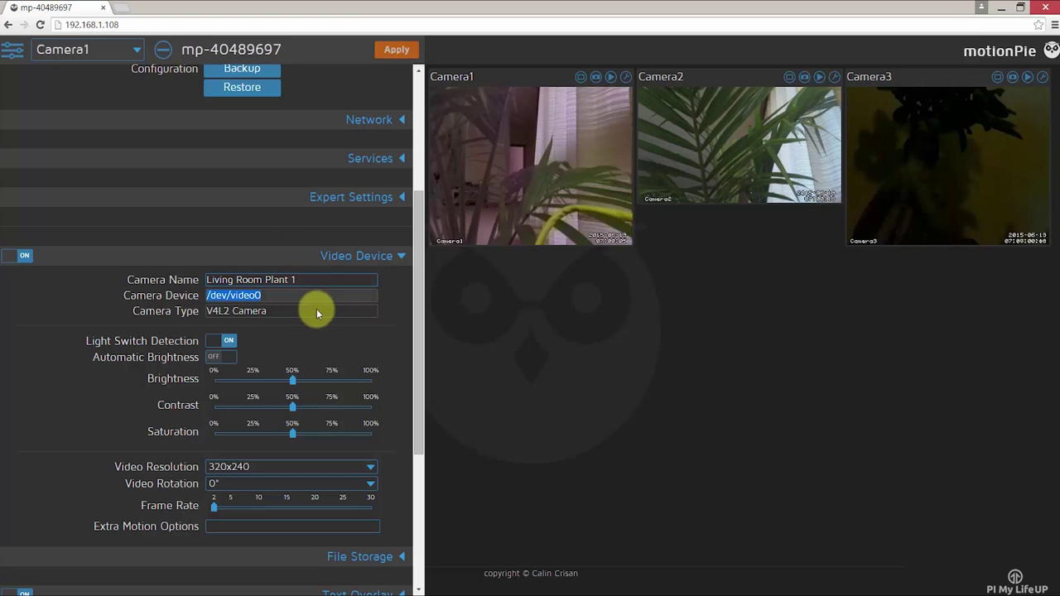
click(228, 341)
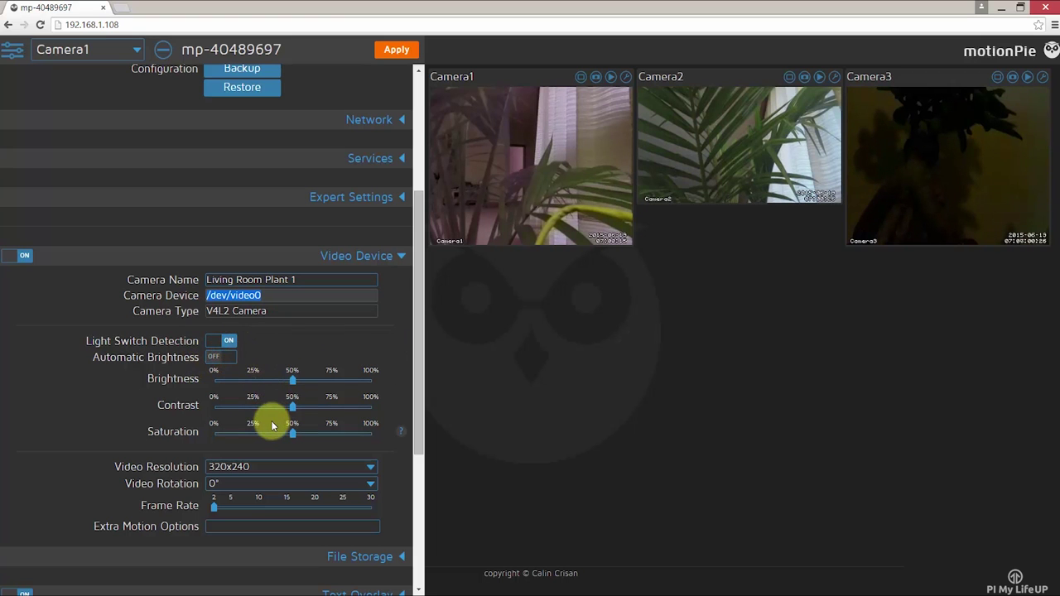
scroll(272, 424, down, 1)
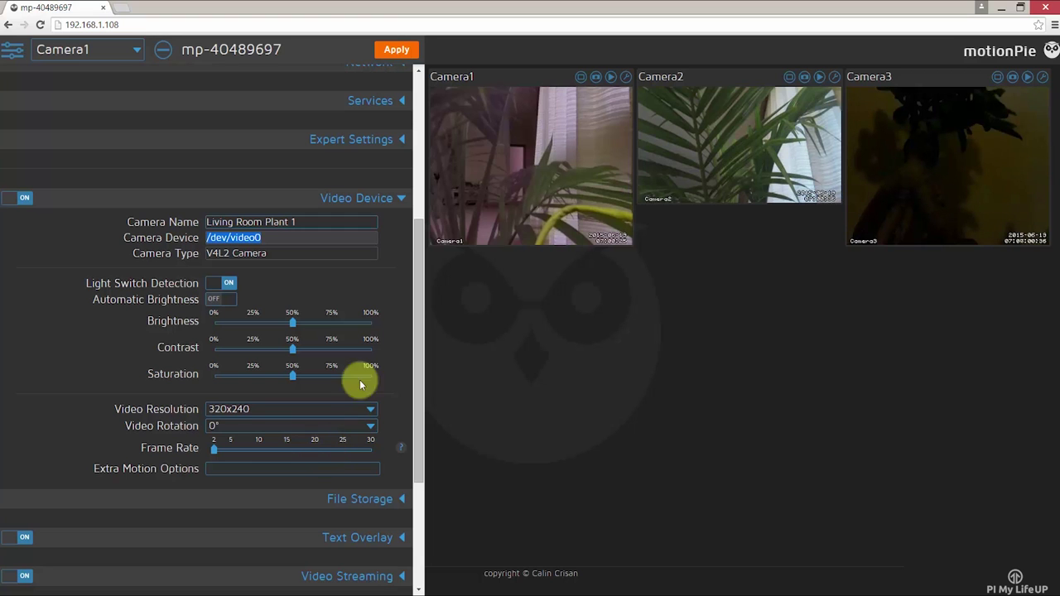
click(390, 51)
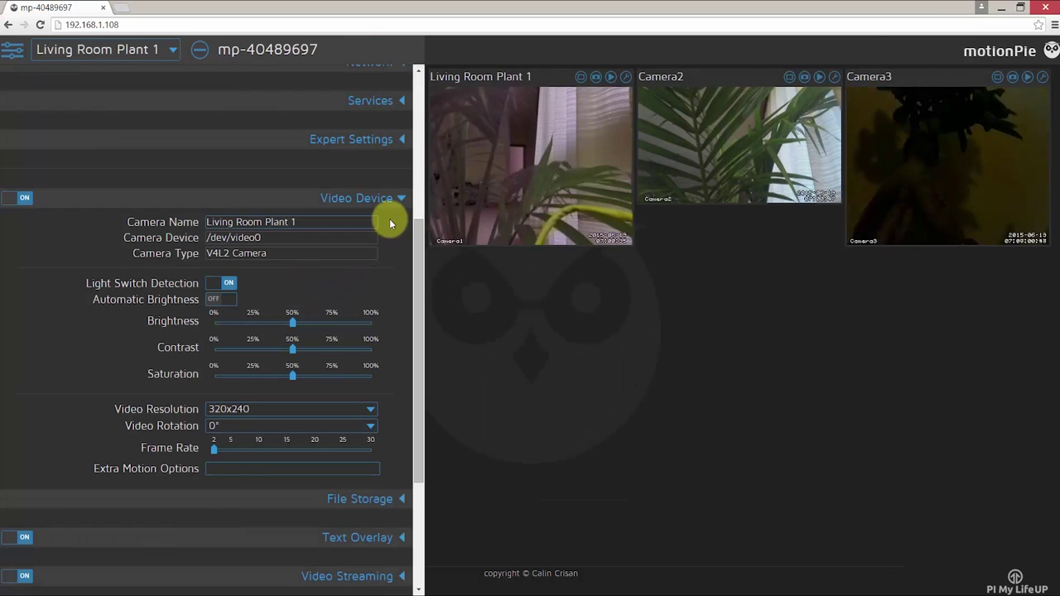
Examine the File Storage settings of Living Room Plant 1 and the left and right text choices for its Text Overlay
scroll(327, 354, down, 3)
scroll(337, 360, down, 1)
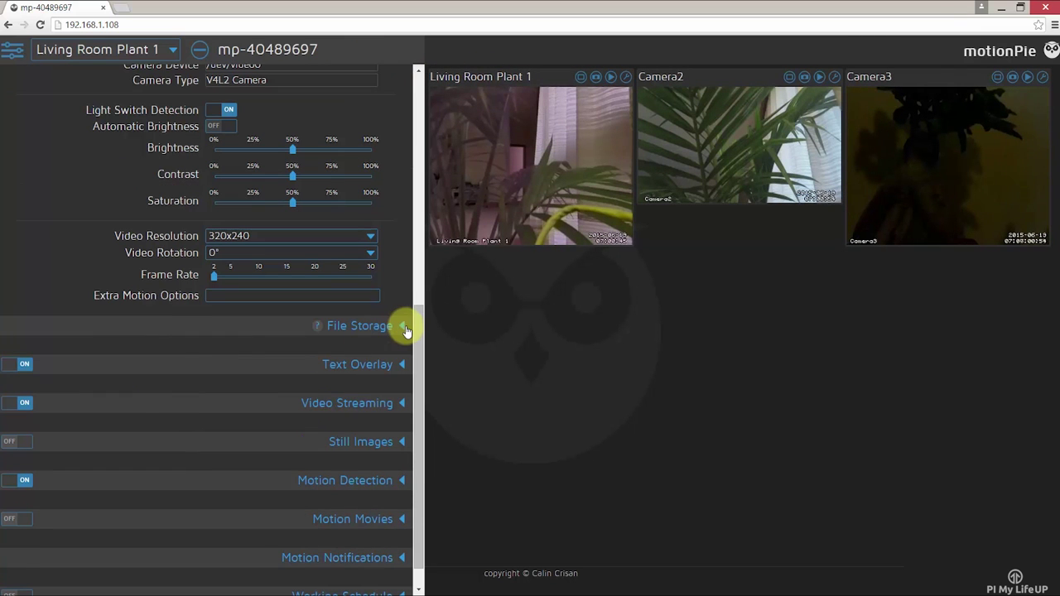
click(402, 327)
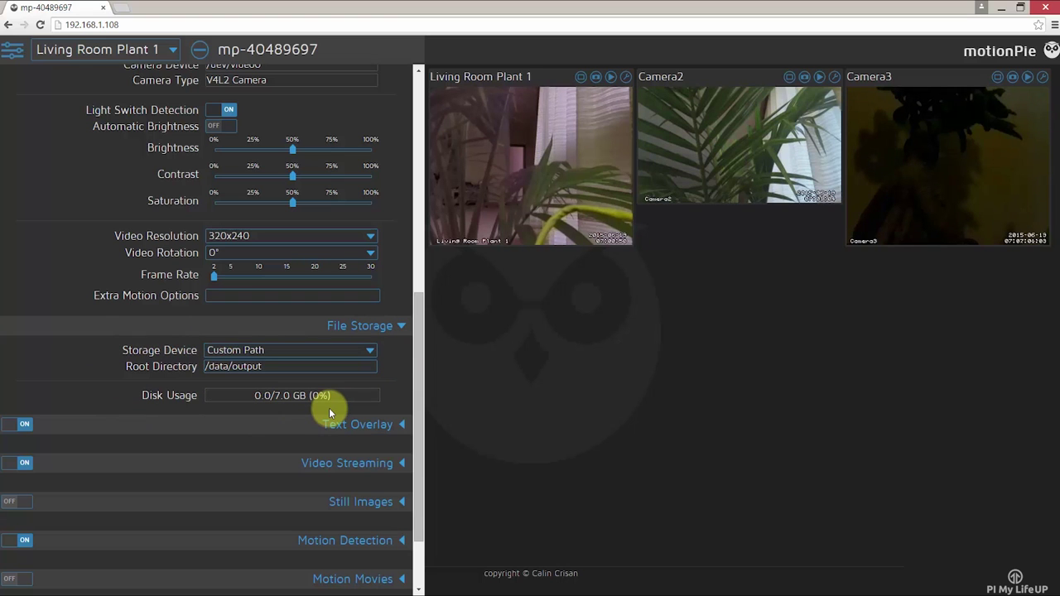
scroll(333, 406, down, 1)
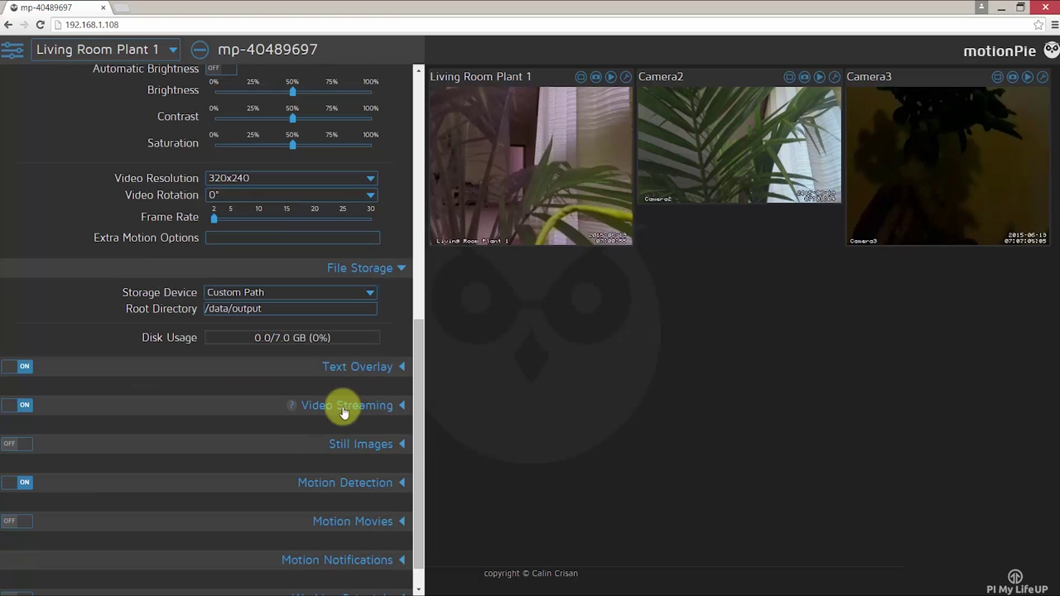
click(403, 369)
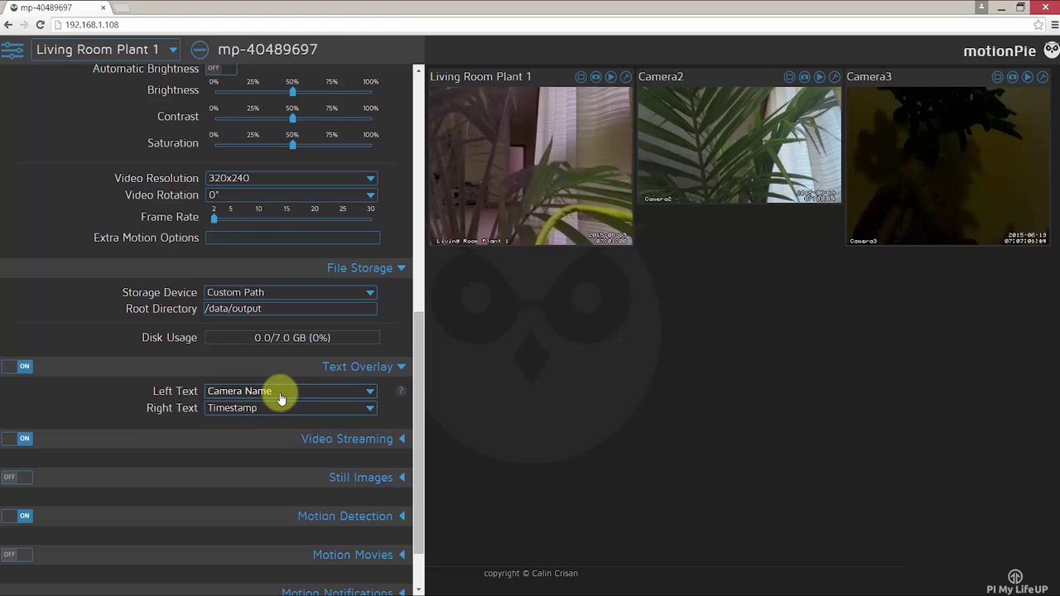
click(308, 409)
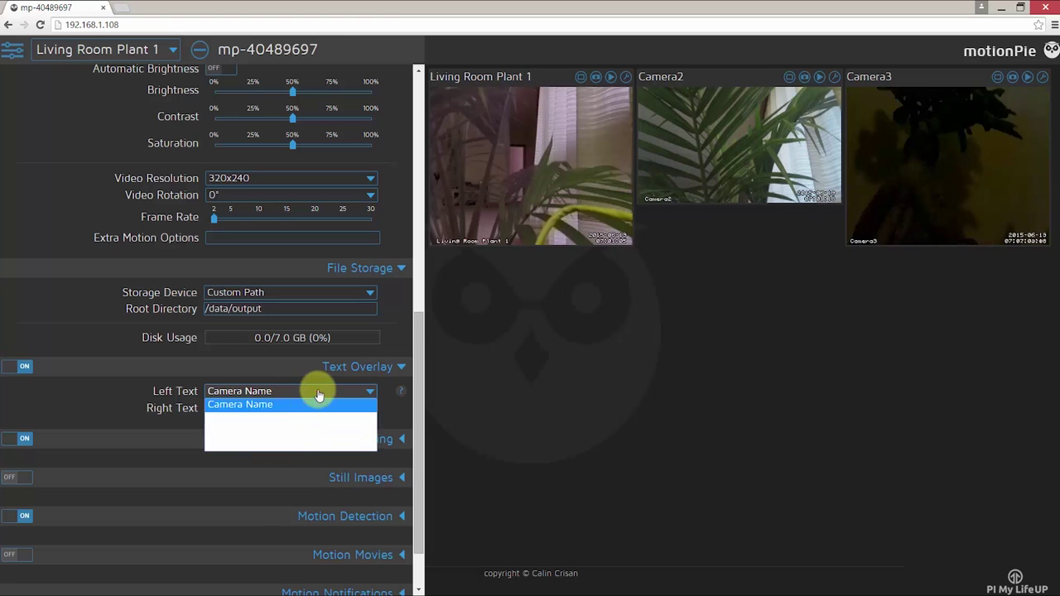
click(345, 414)
Review the Video Streaming settings, including the streaming port, and turn on Still Images
scroll(345, 414, down, 1)
click(400, 380)
scroll(390, 395, down, 1)
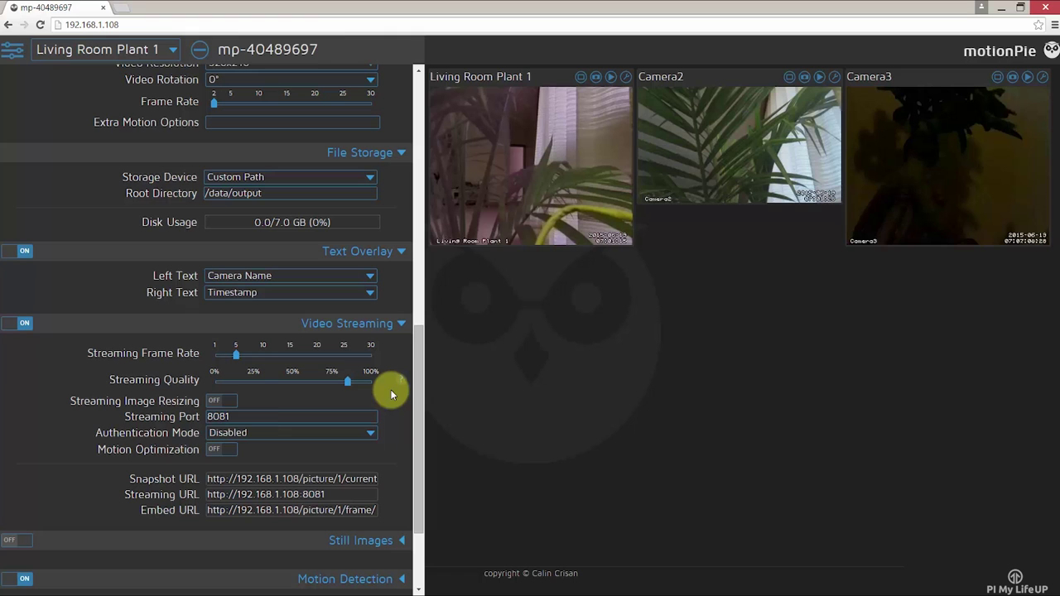
double_click(237, 414)
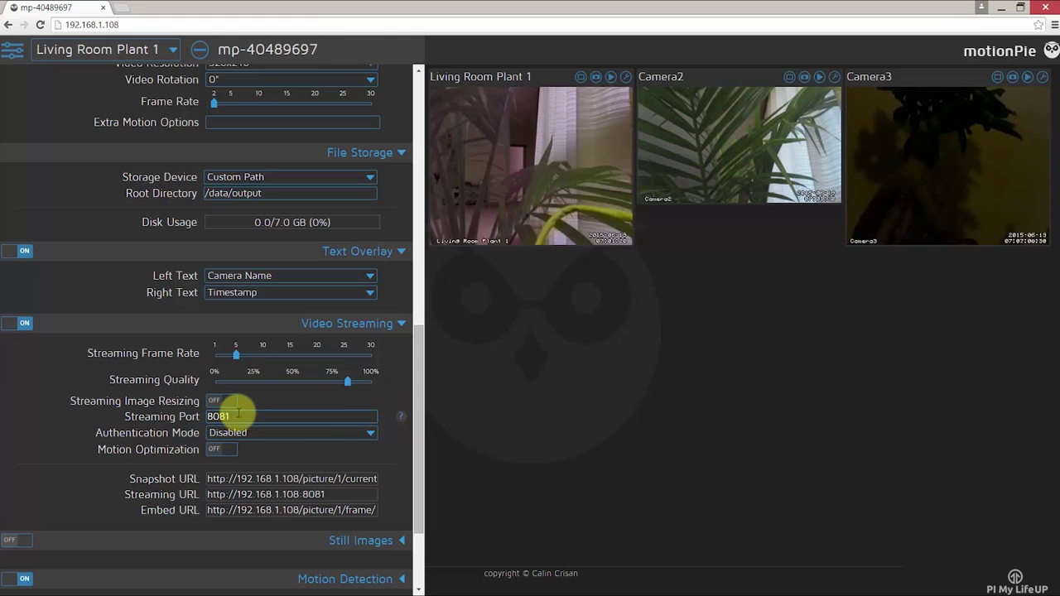
click(205, 422)
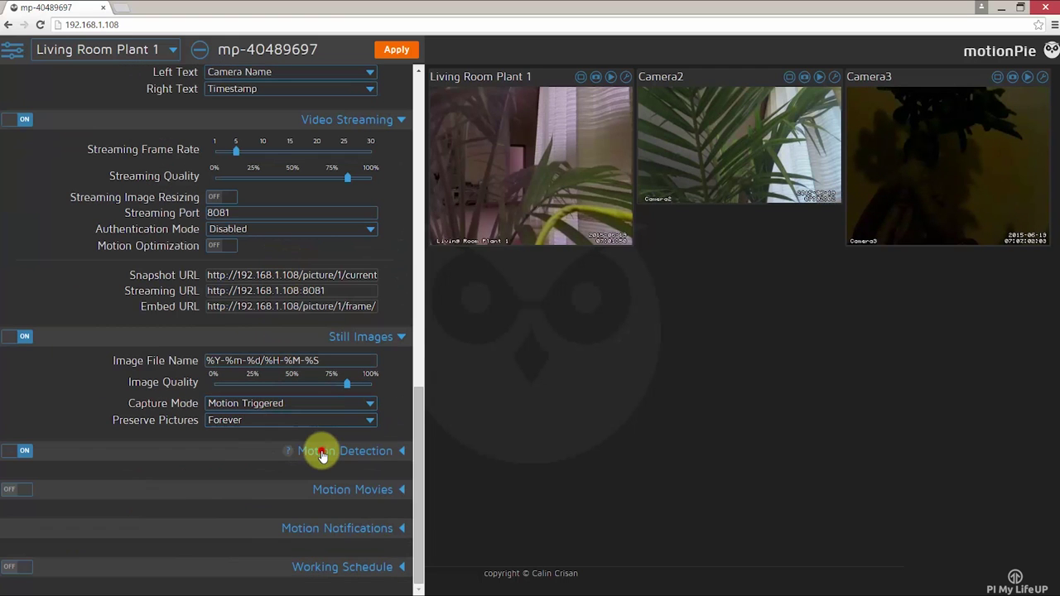
Review the Motion Detection thresholds and frame settings, and turn on Motion Movies
click(321, 451)
scroll(323, 454, down, 3)
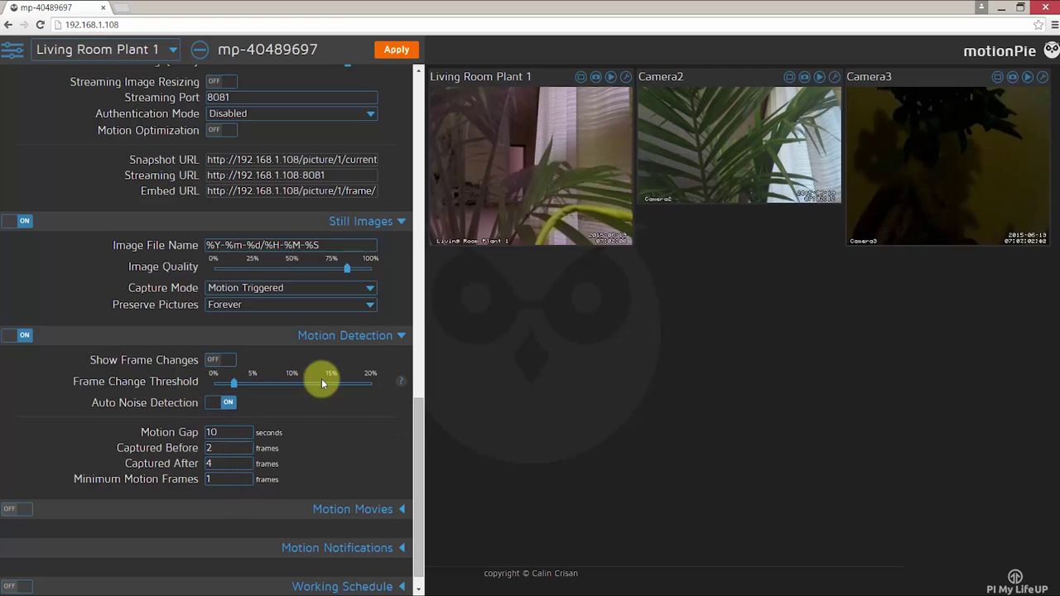
scroll(323, 389, down, 1)
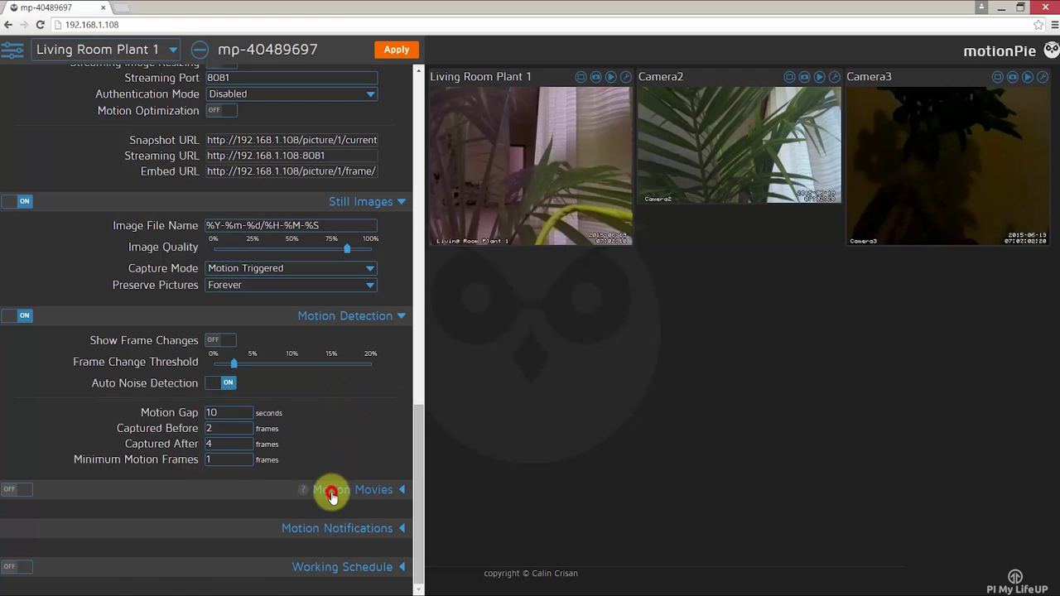
click(332, 493)
scroll(357, 461, down, 2)
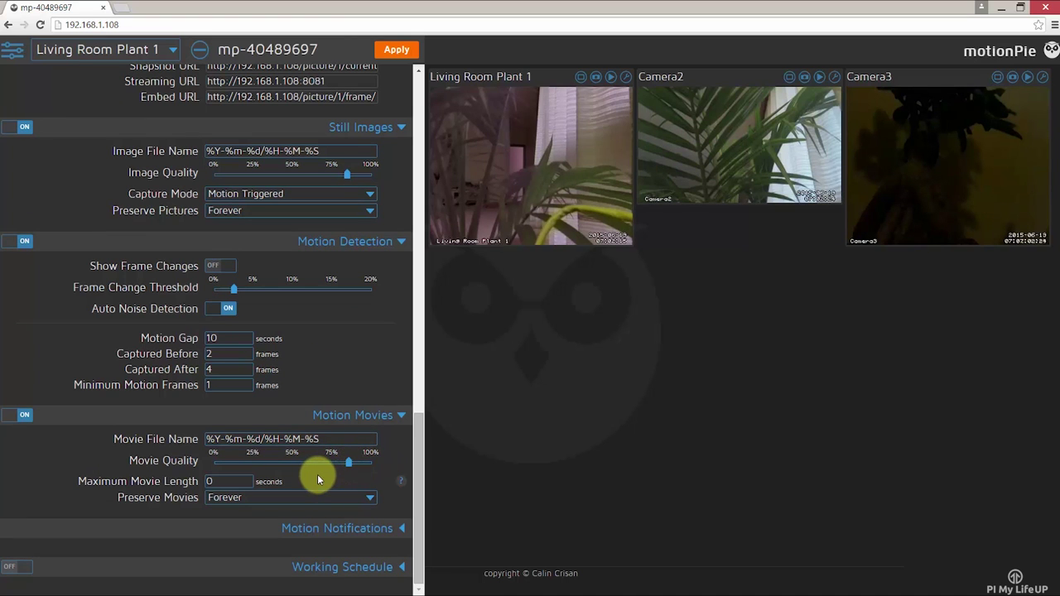
Examine the Motion Notifications options, including the fields required for email notifications
click(355, 530)
scroll(354, 533, down, 2)
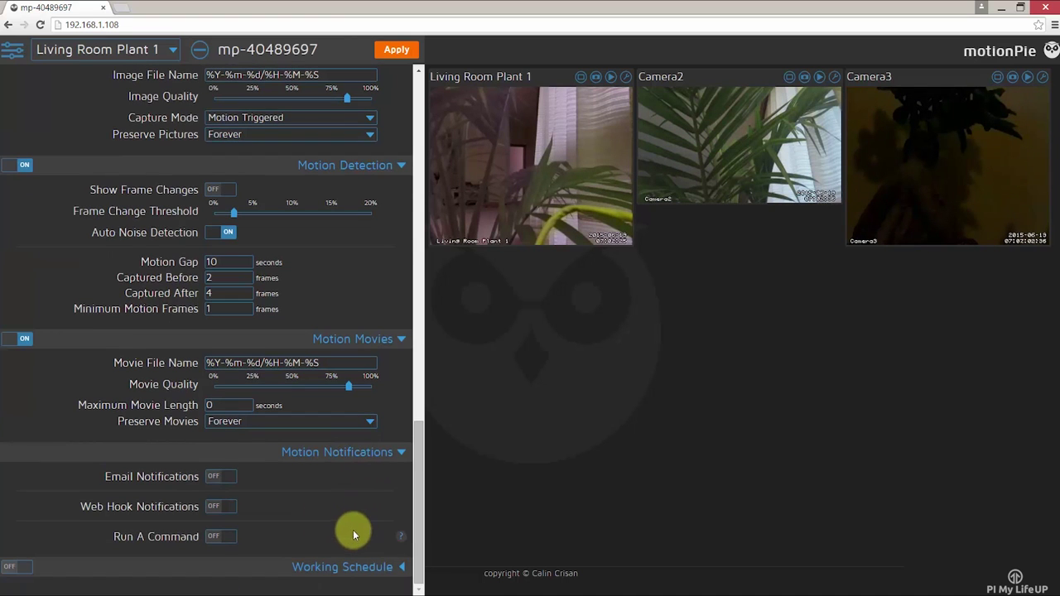
click(226, 482)
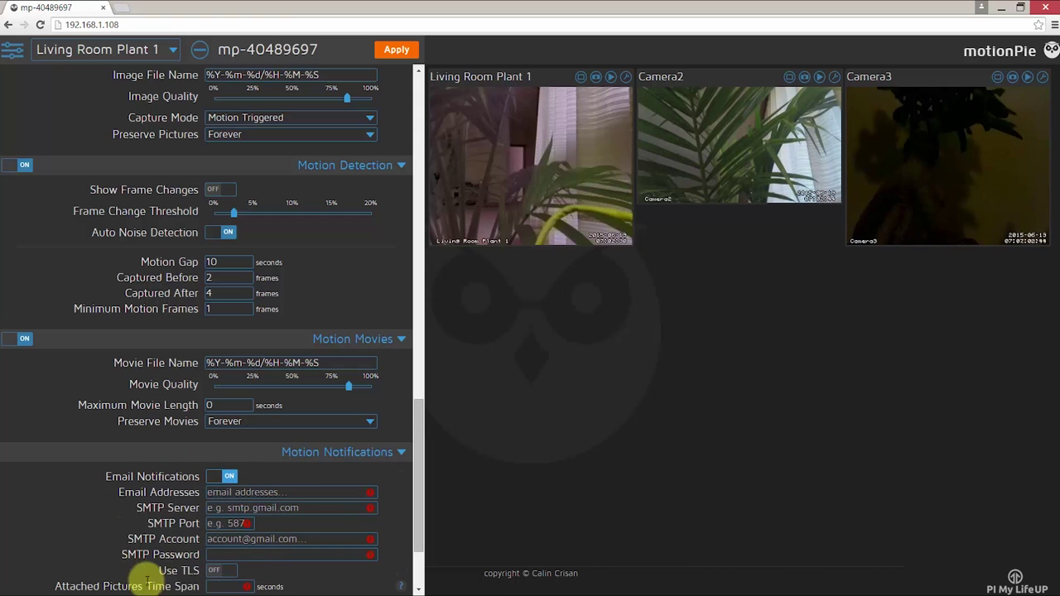
click(222, 477)
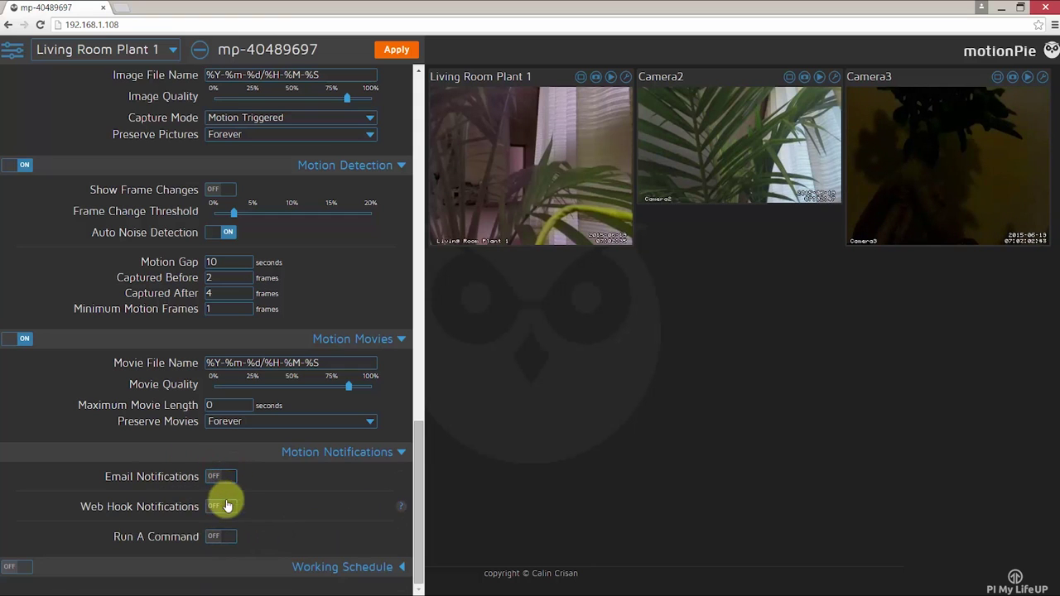
Turn on the Working Schedule and check the time range fields available for Monday
click(337, 570)
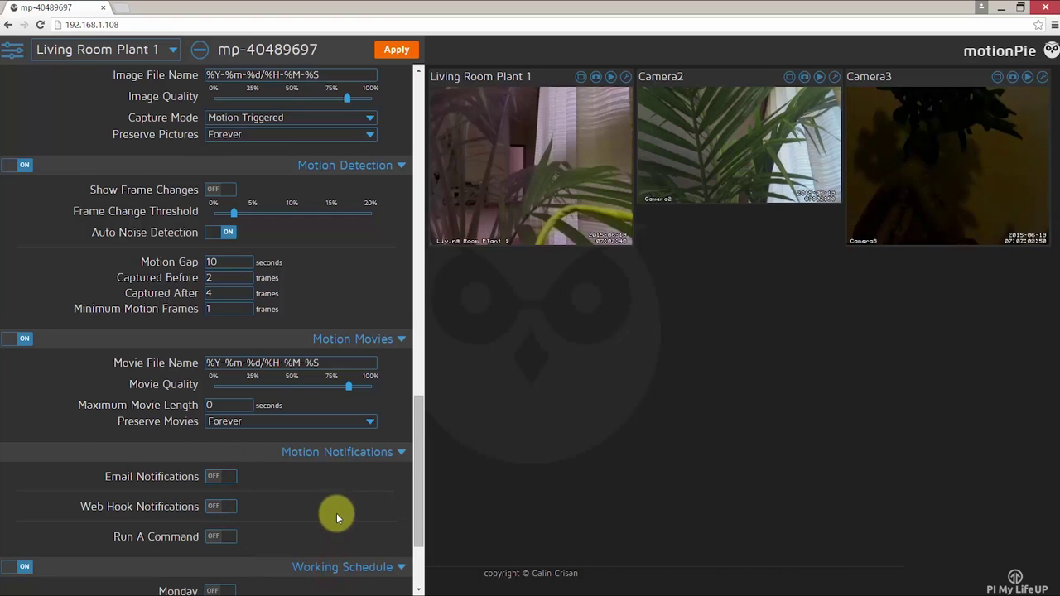
scroll(336, 512, down, 3)
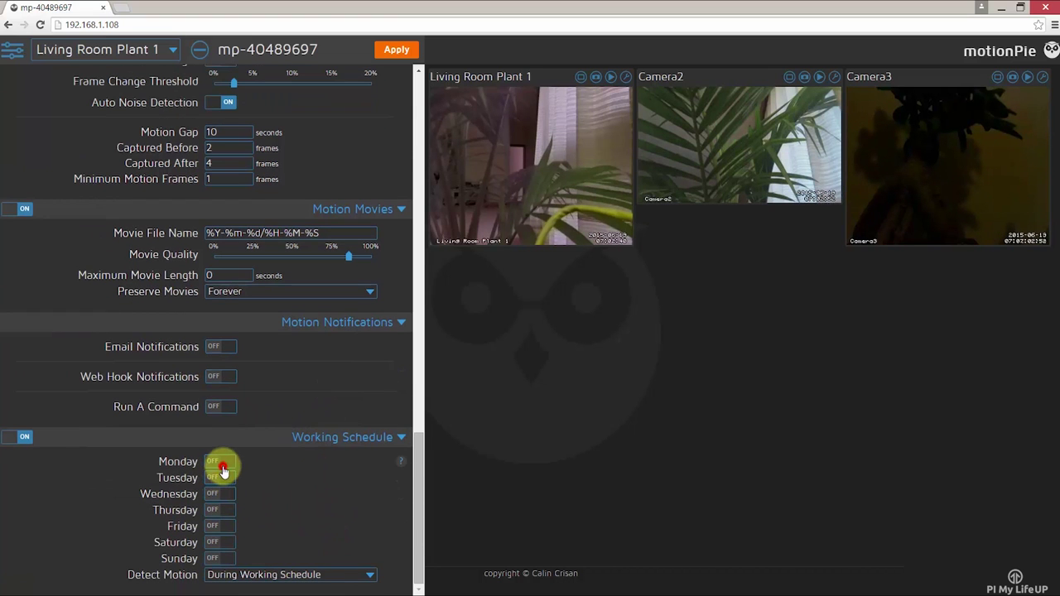
click(222, 469)
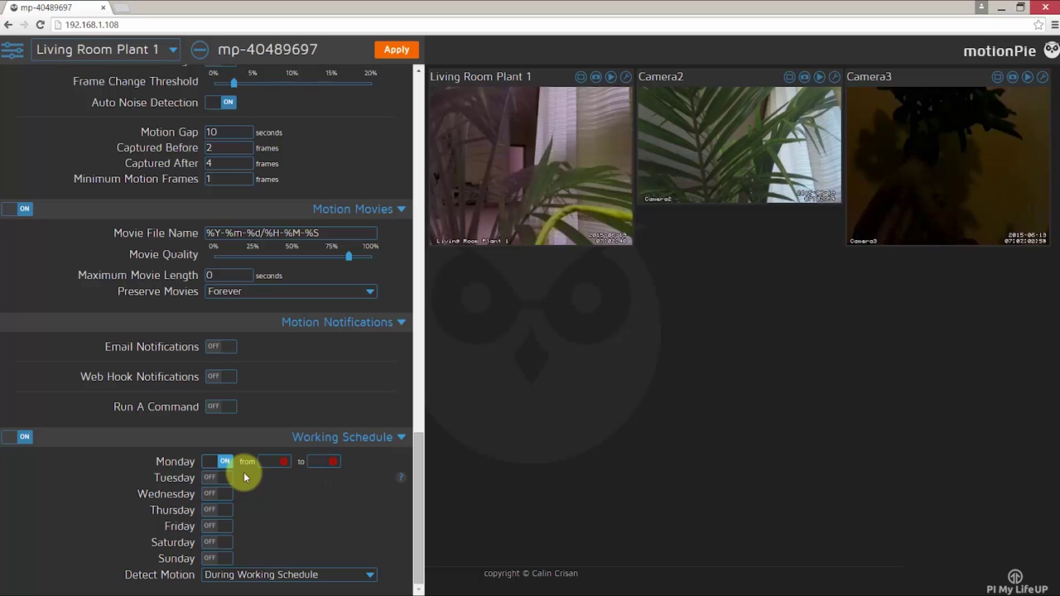
click(222, 461)
scroll(248, 476, up, 3)
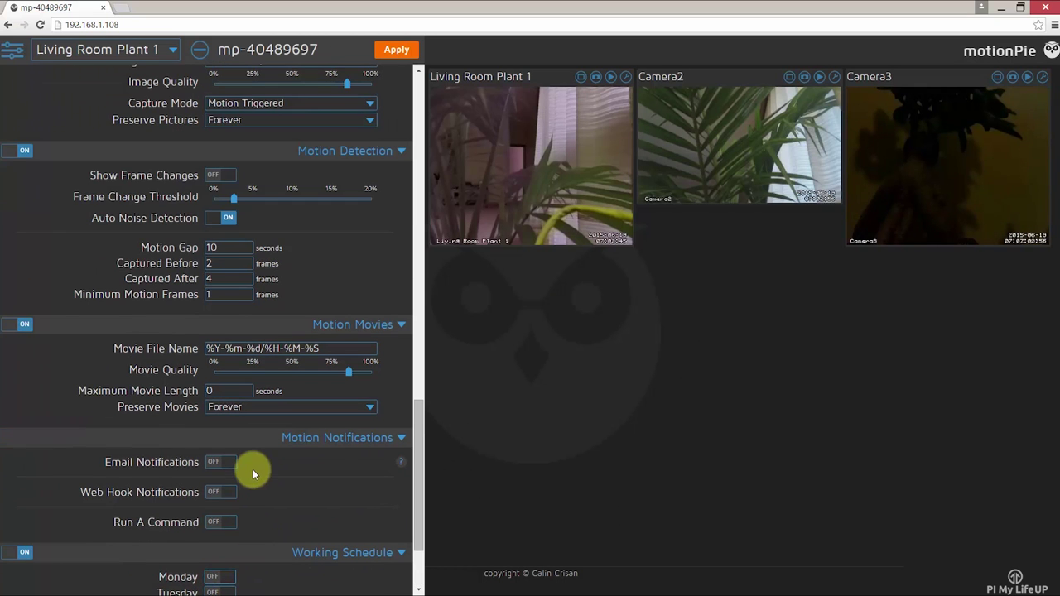
Close the camera settings and log in again through the login dialog
click(12, 50)
click(40, 50)
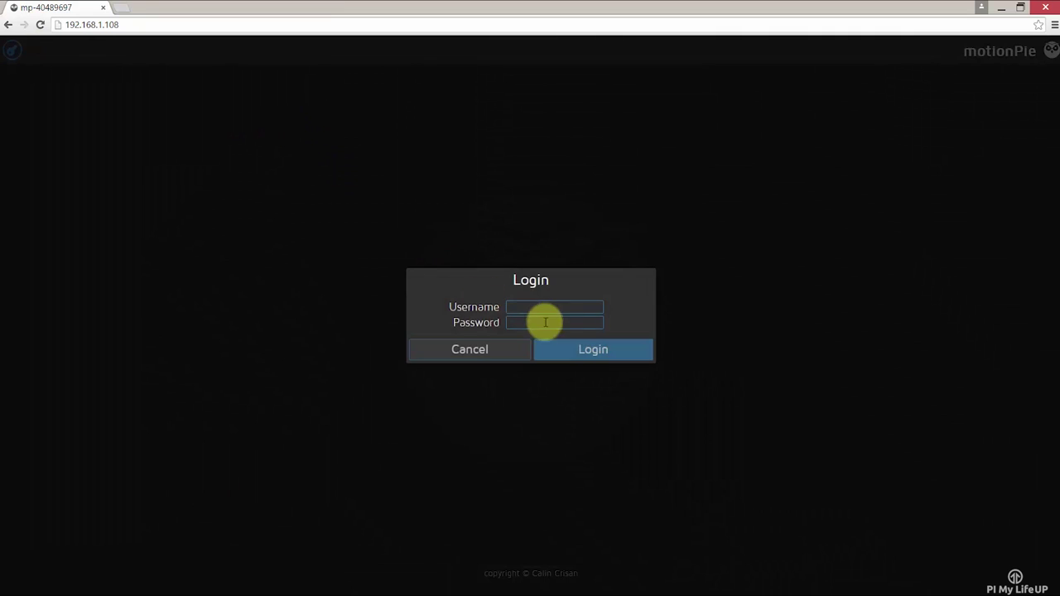
click(582, 349)
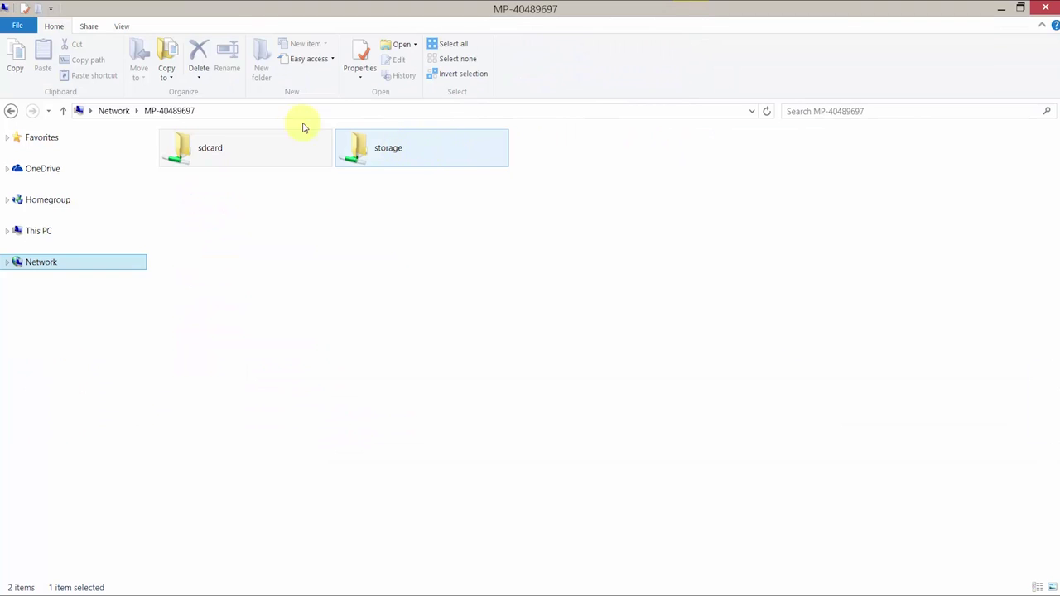
Switch to File Explorer and open the storage share on MP-40489697, connecting as admin
click(251, 157)
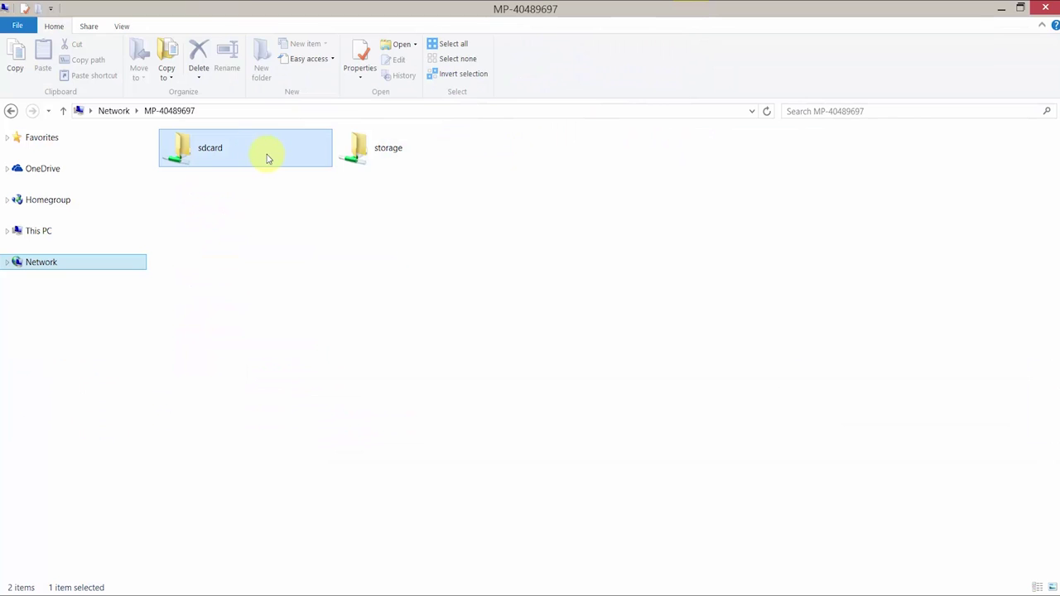
click(390, 158)
double_click(378, 152)
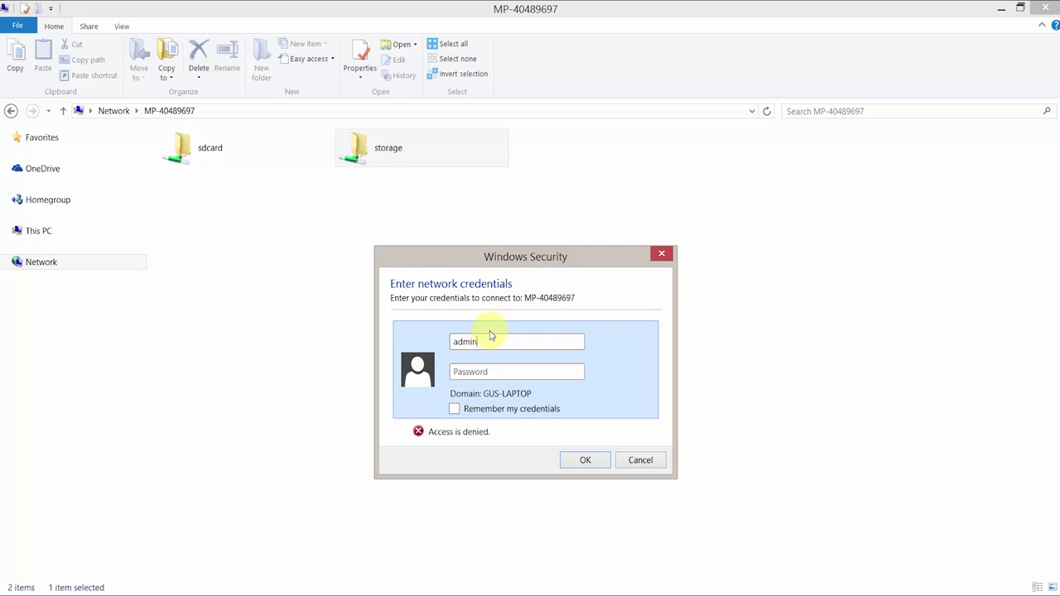
key(Return)
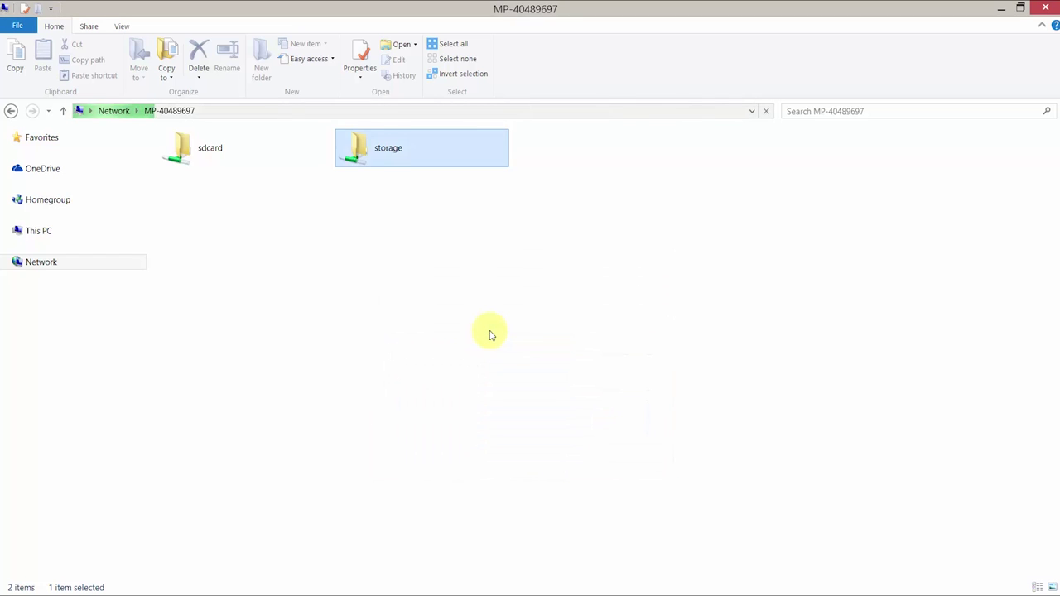
click(191, 113)
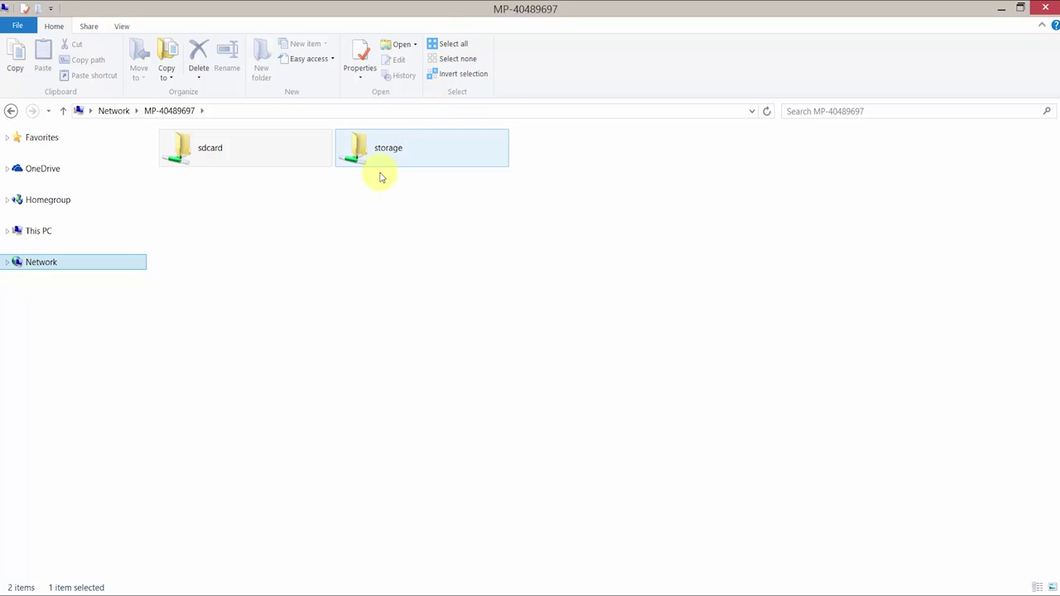
click(404, 222)
drag(503, 6, 599, 7)
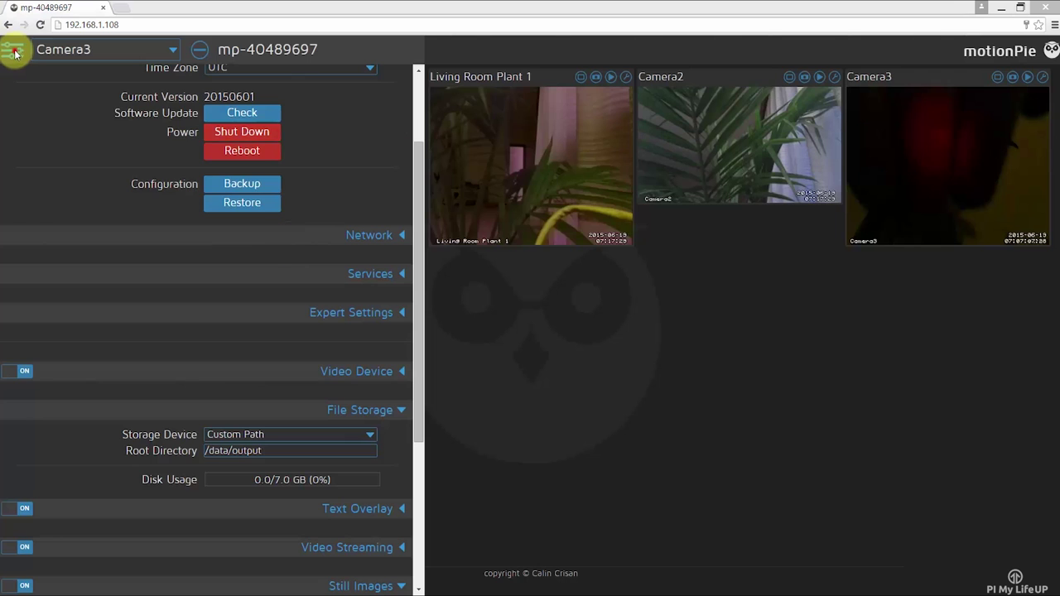
Return to the MotionPie page in Chrome, hide the settings and browse the pictures taken by Camera3
click(12, 49)
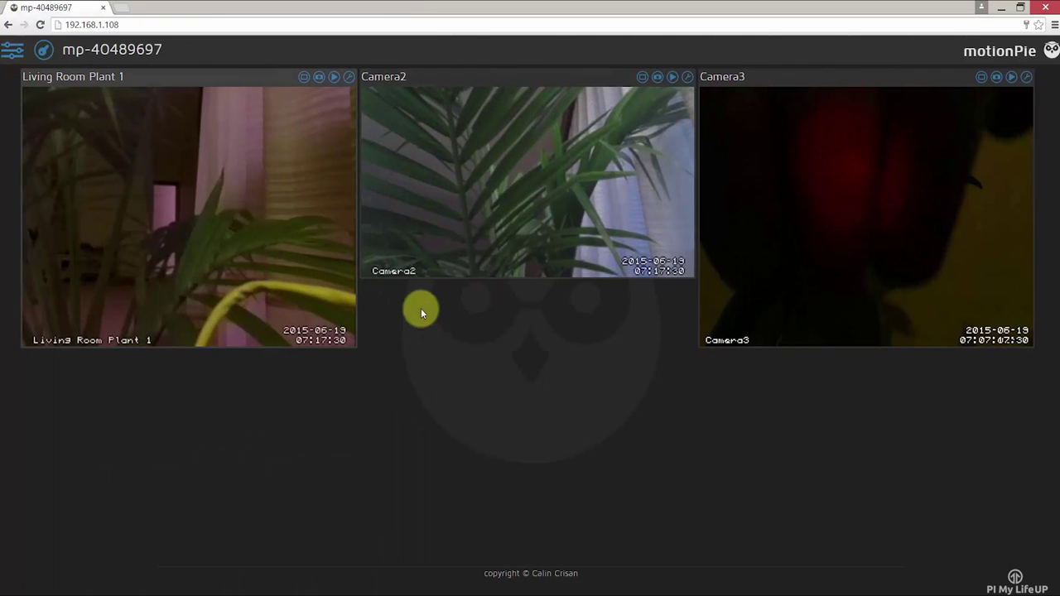
click(997, 80)
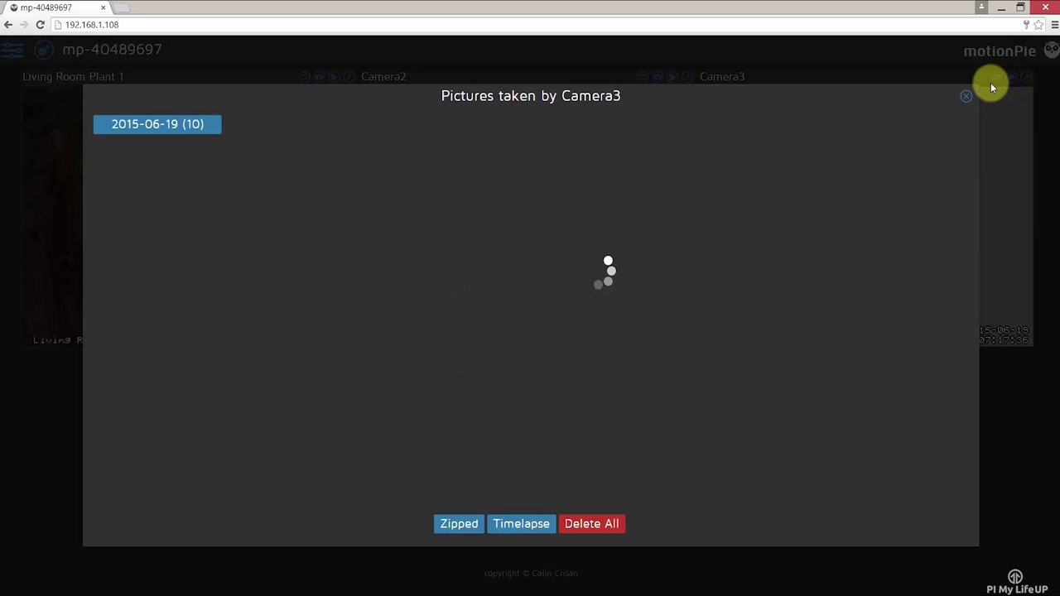
scroll(355, 265, down, 3)
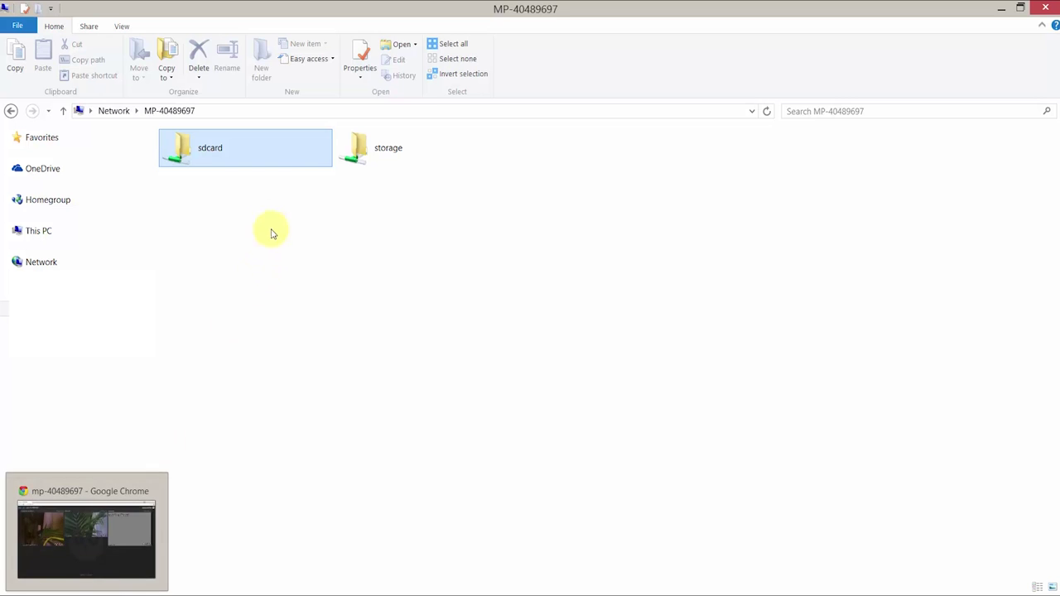
Switch to File Explorer and open the 2015-06-19 folder in the sdcard share to view the saved camera images
double_click(263, 162)
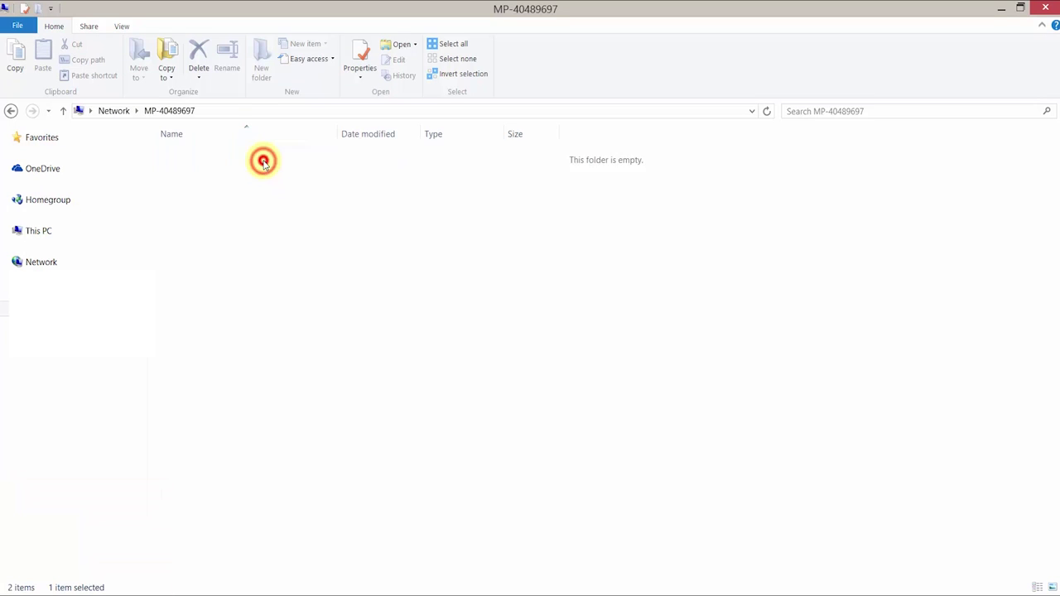
double_click(294, 157)
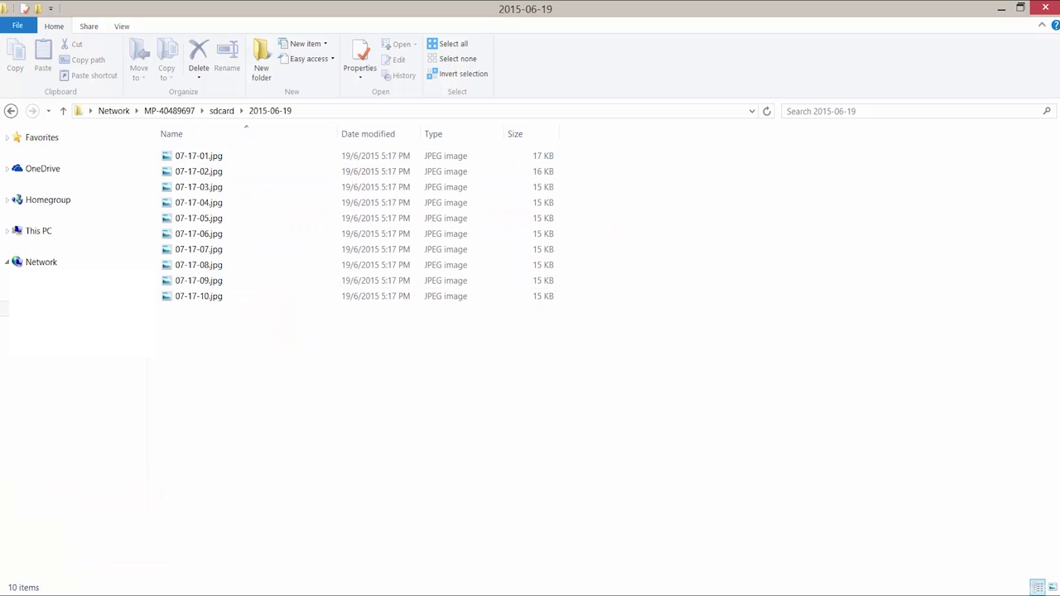
mouse_move(92, 593)
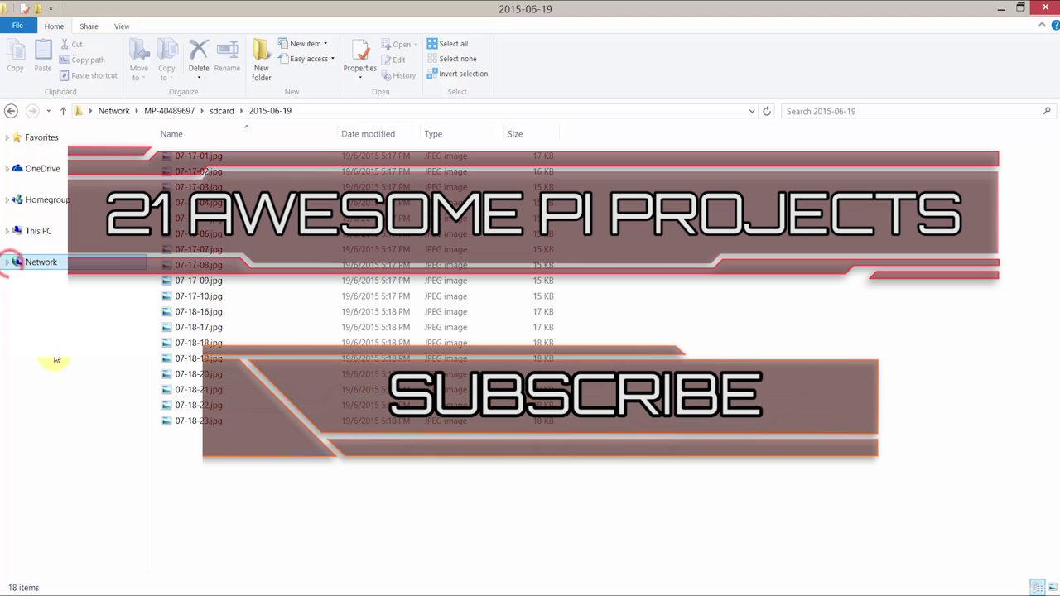
click(304, 511)
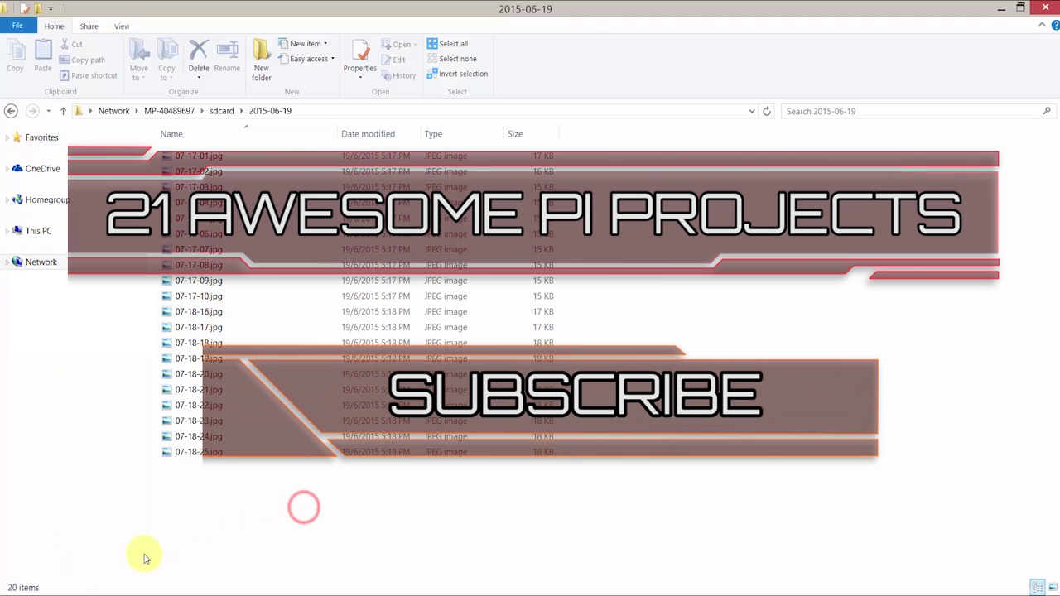